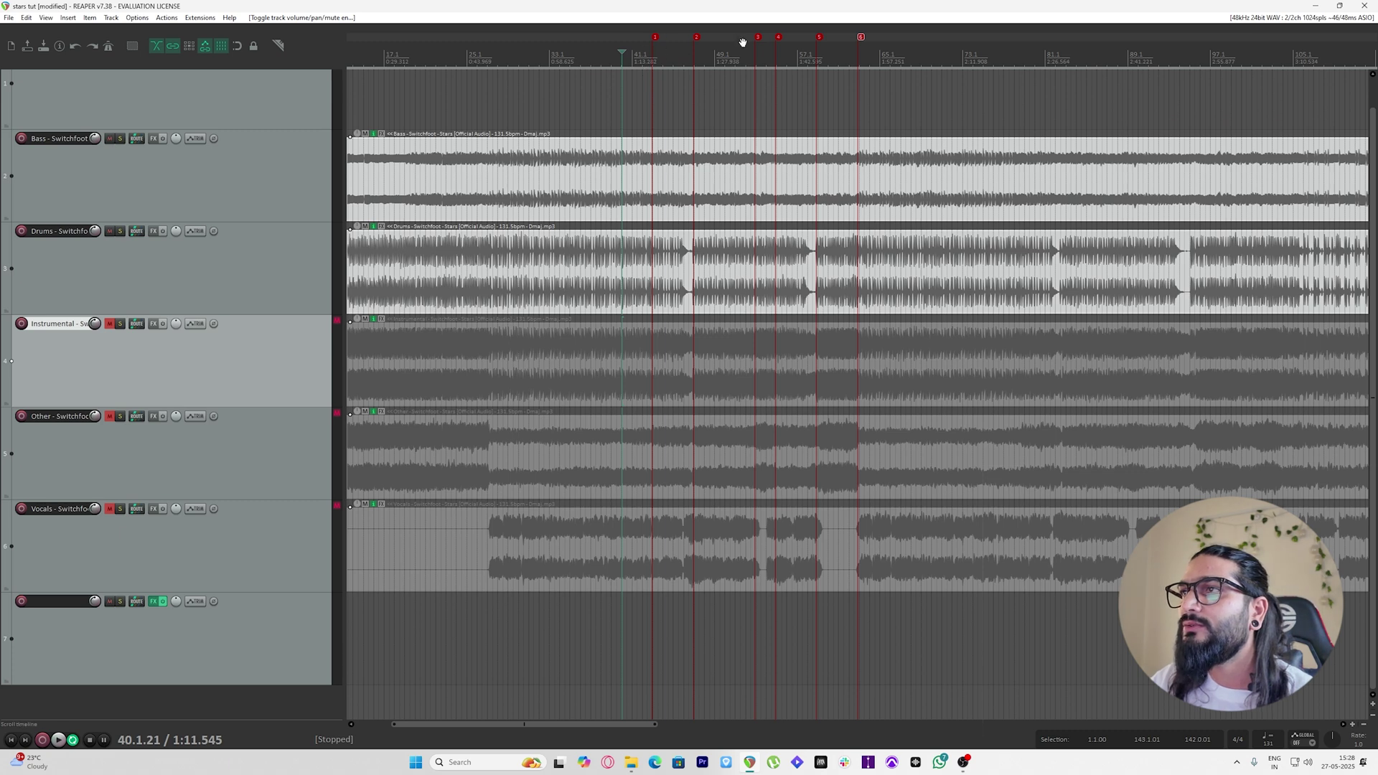
Select the empty seventh track below the Switchfoot stem tracks
left_click(269, 594)
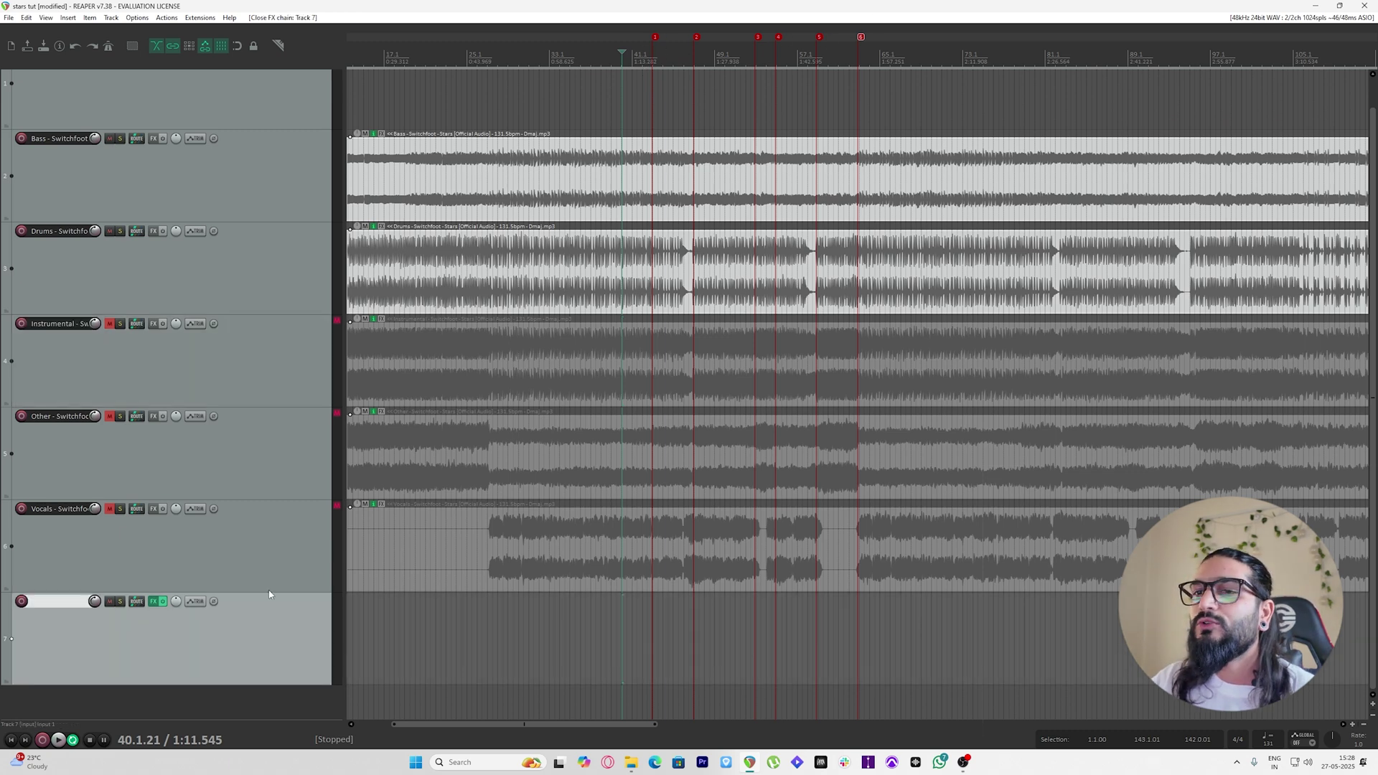
left_click(153, 601)
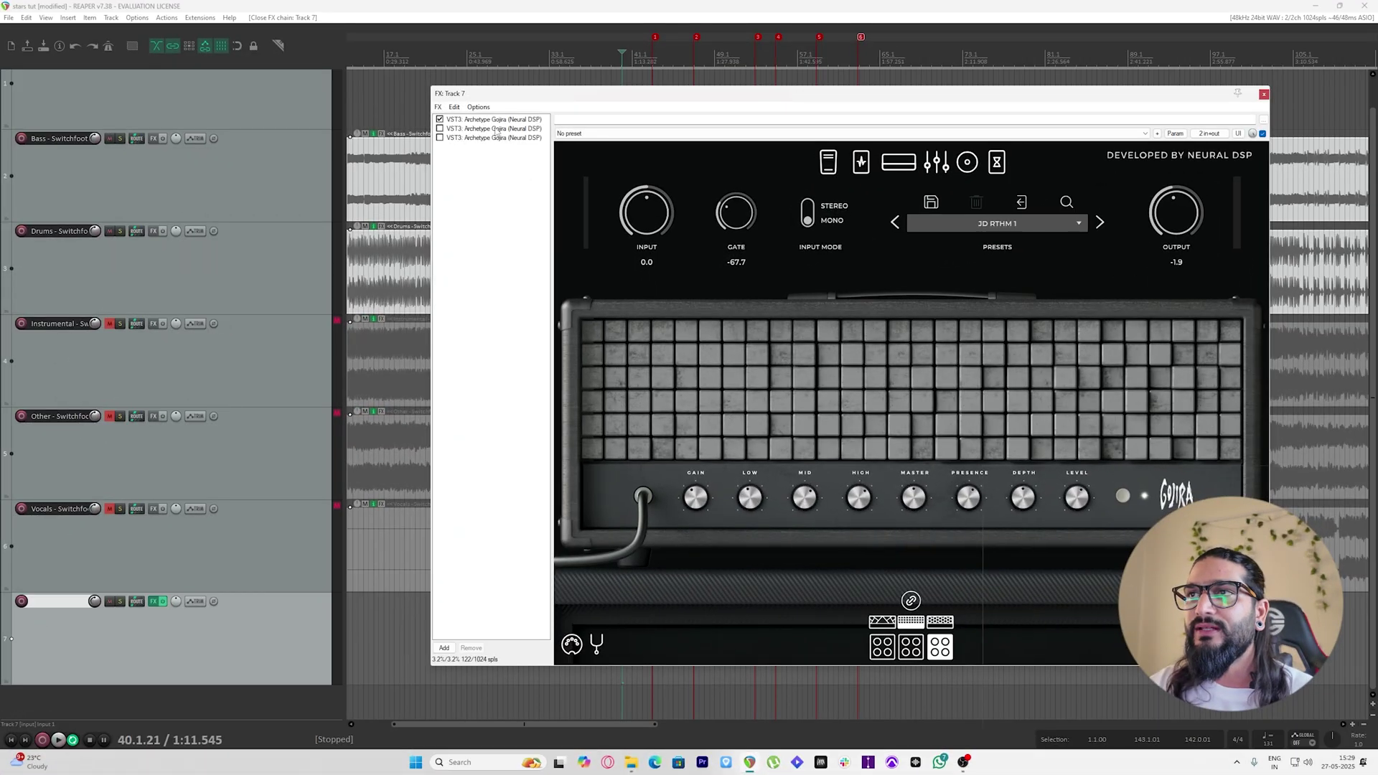
left_click(510, 129)
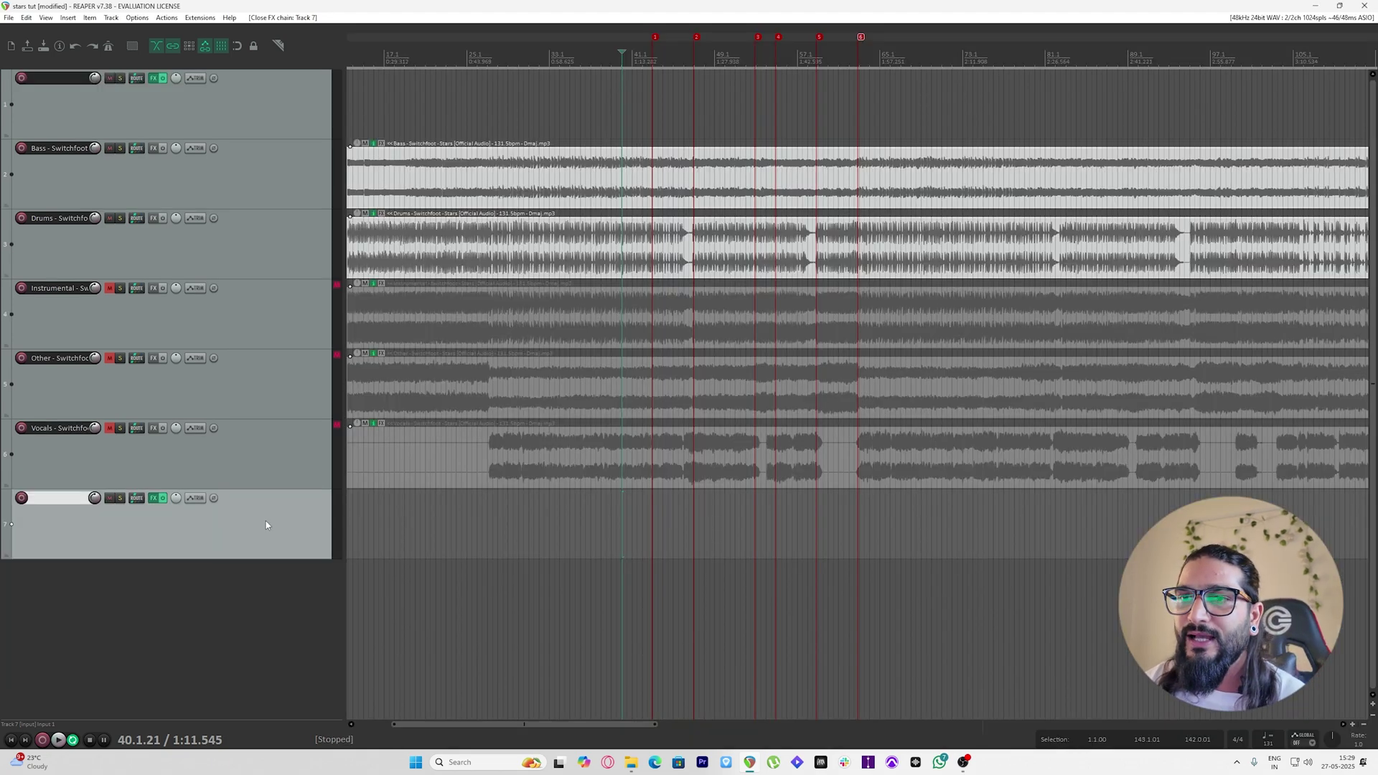
Show track 7's volume envelope lane and line the edit cursor up with the song marker
key("v")
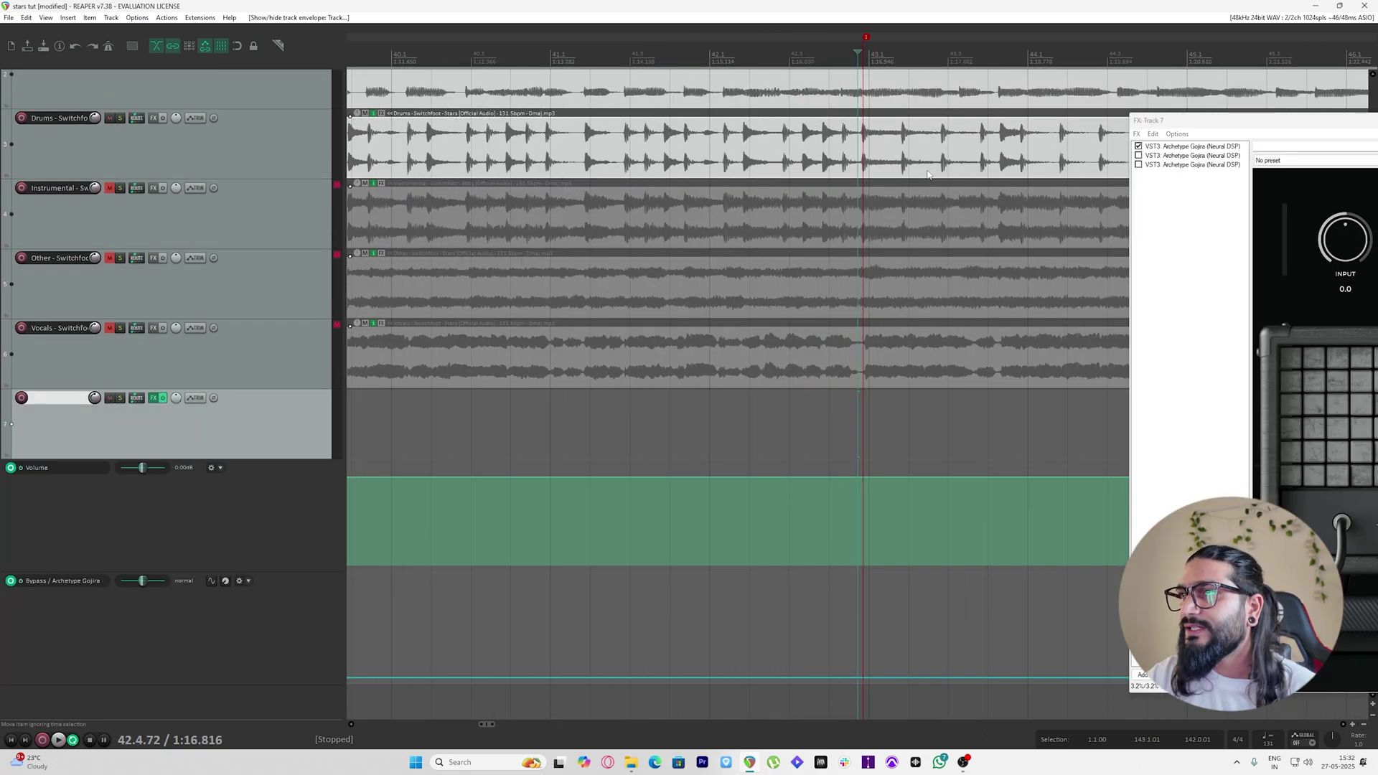
left_click_drag(859, 54, 864, 57)
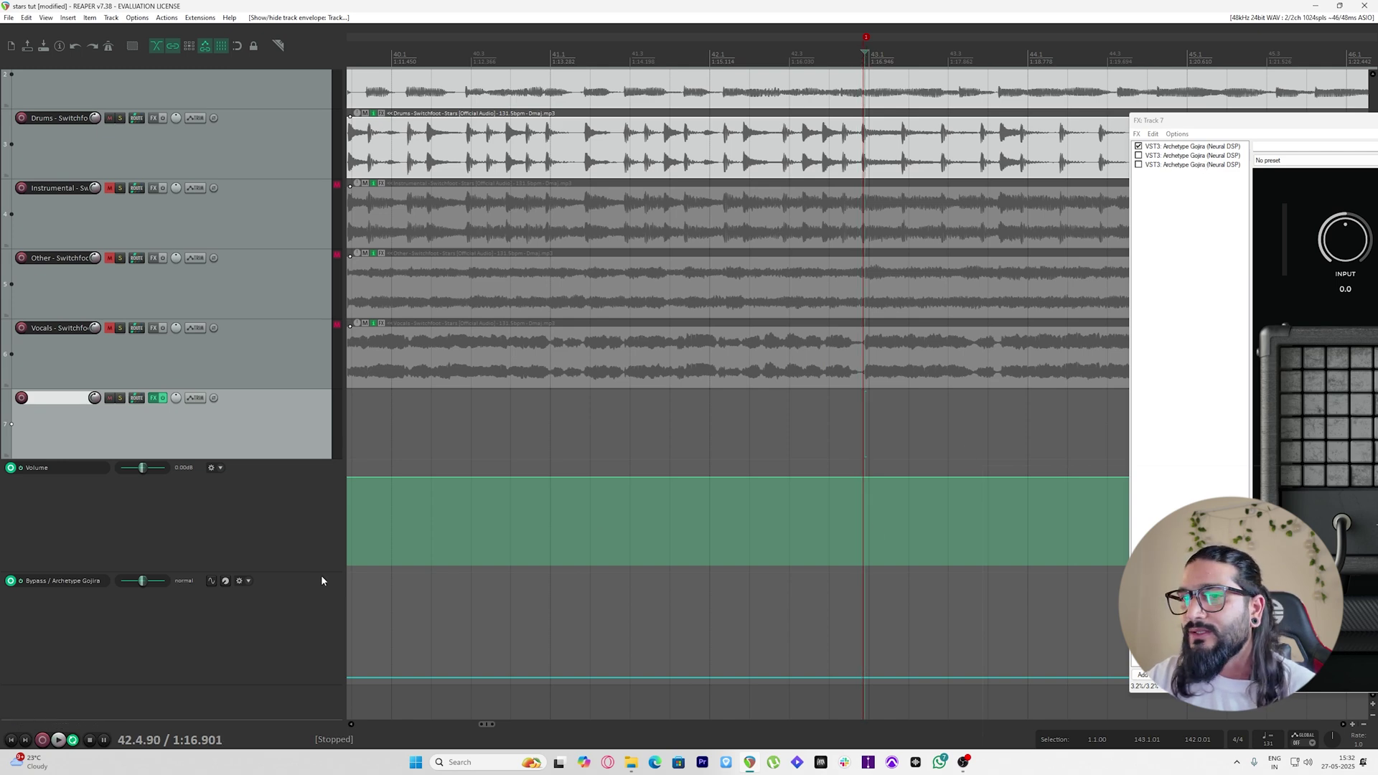
left_click(249, 633)
Add an Archetype Gojira Bypass envelope, bypassed until the marker near bar 42, then normal
right_click(24, 586)
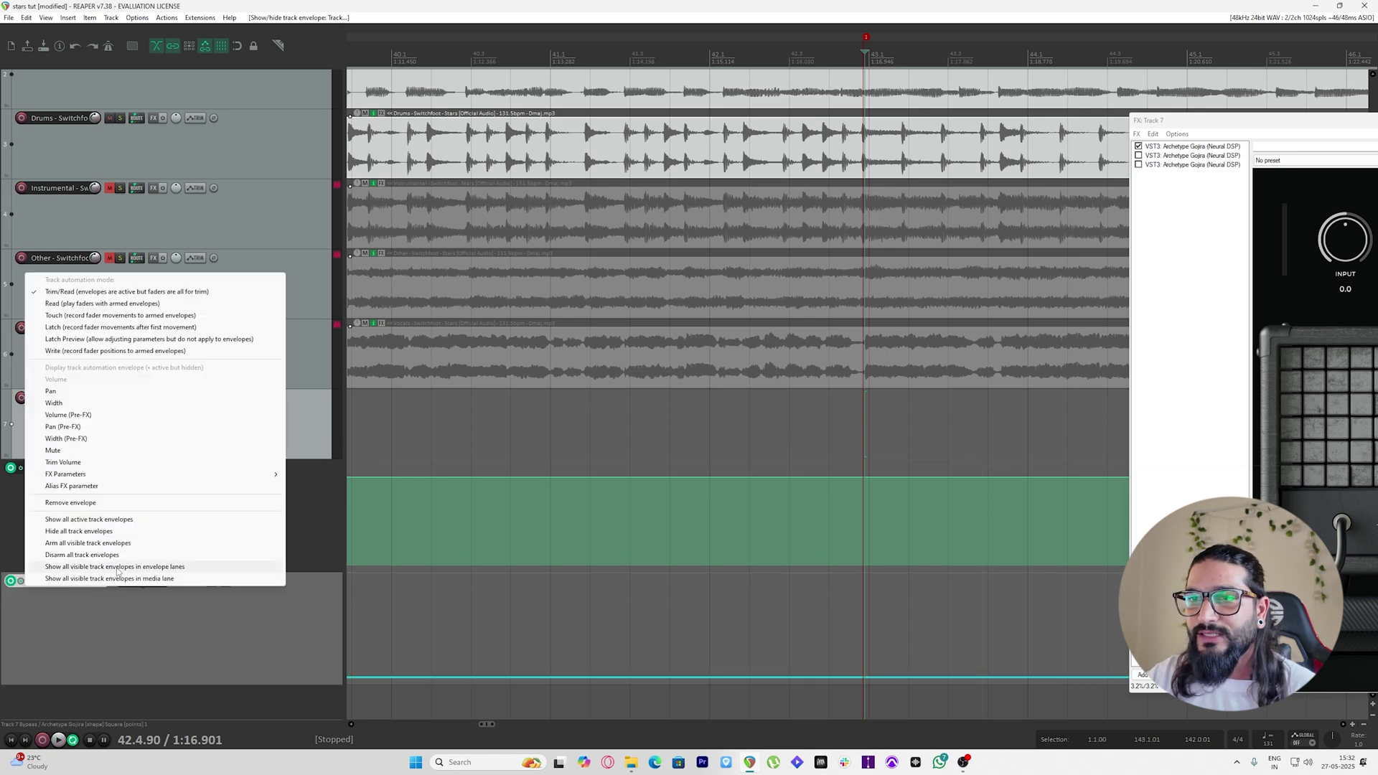
mouse_move(165, 474)
mouse_move(354, 497)
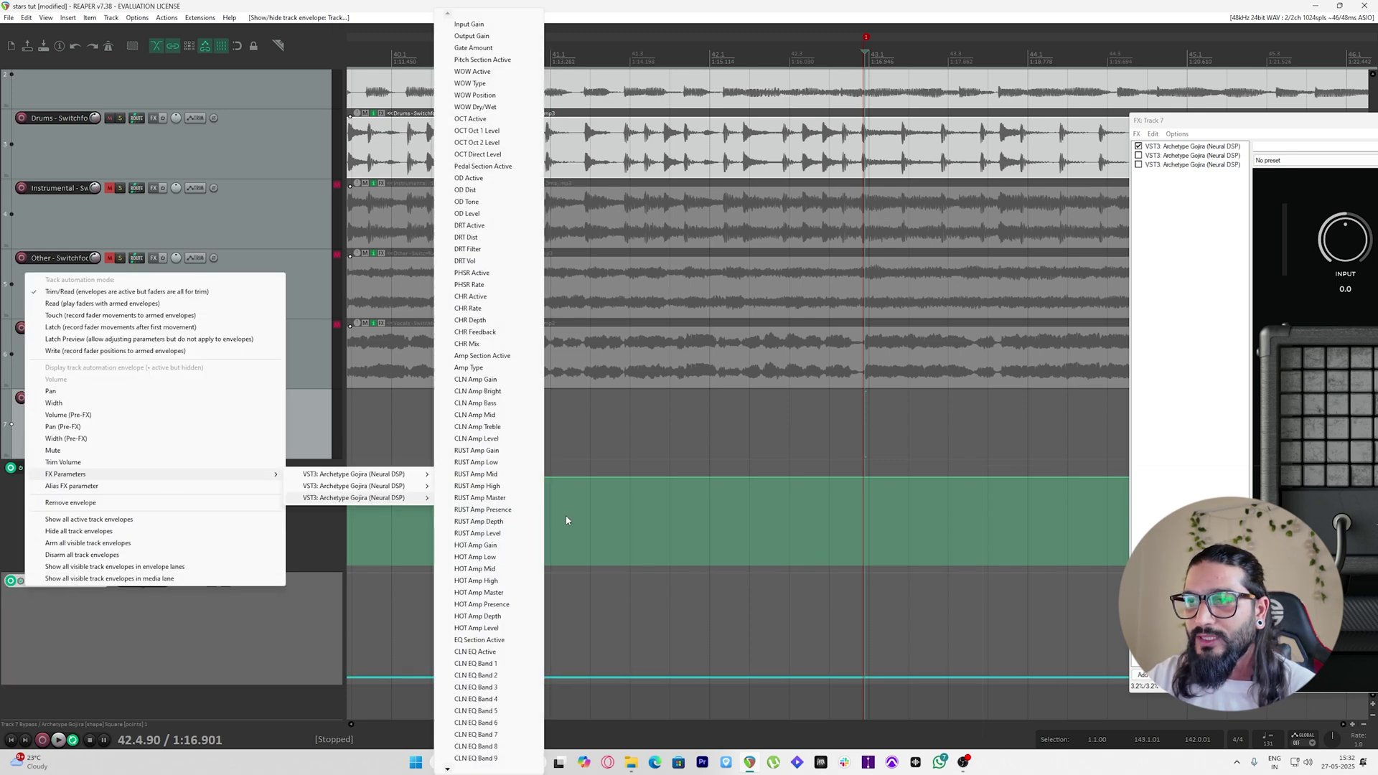
mouse_move(485, 772)
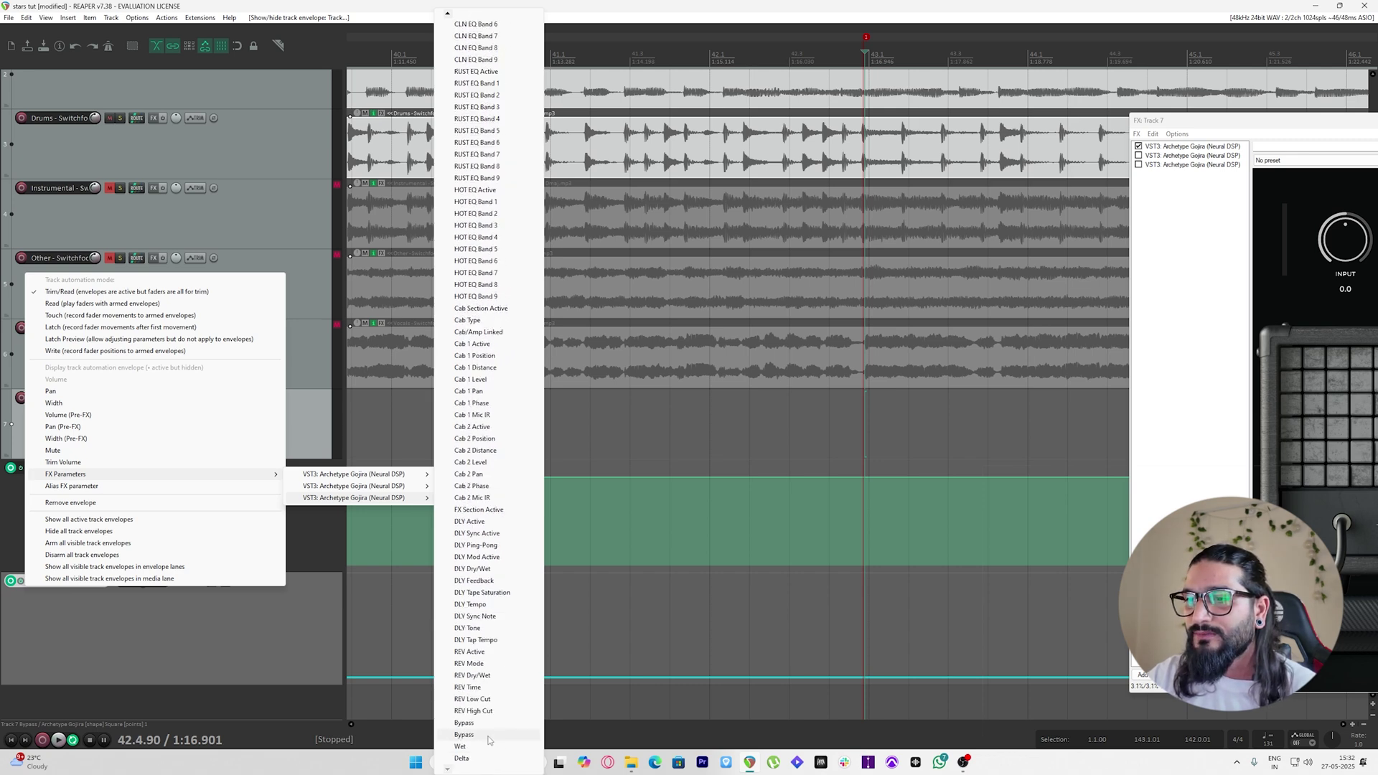
left_click(488, 736)
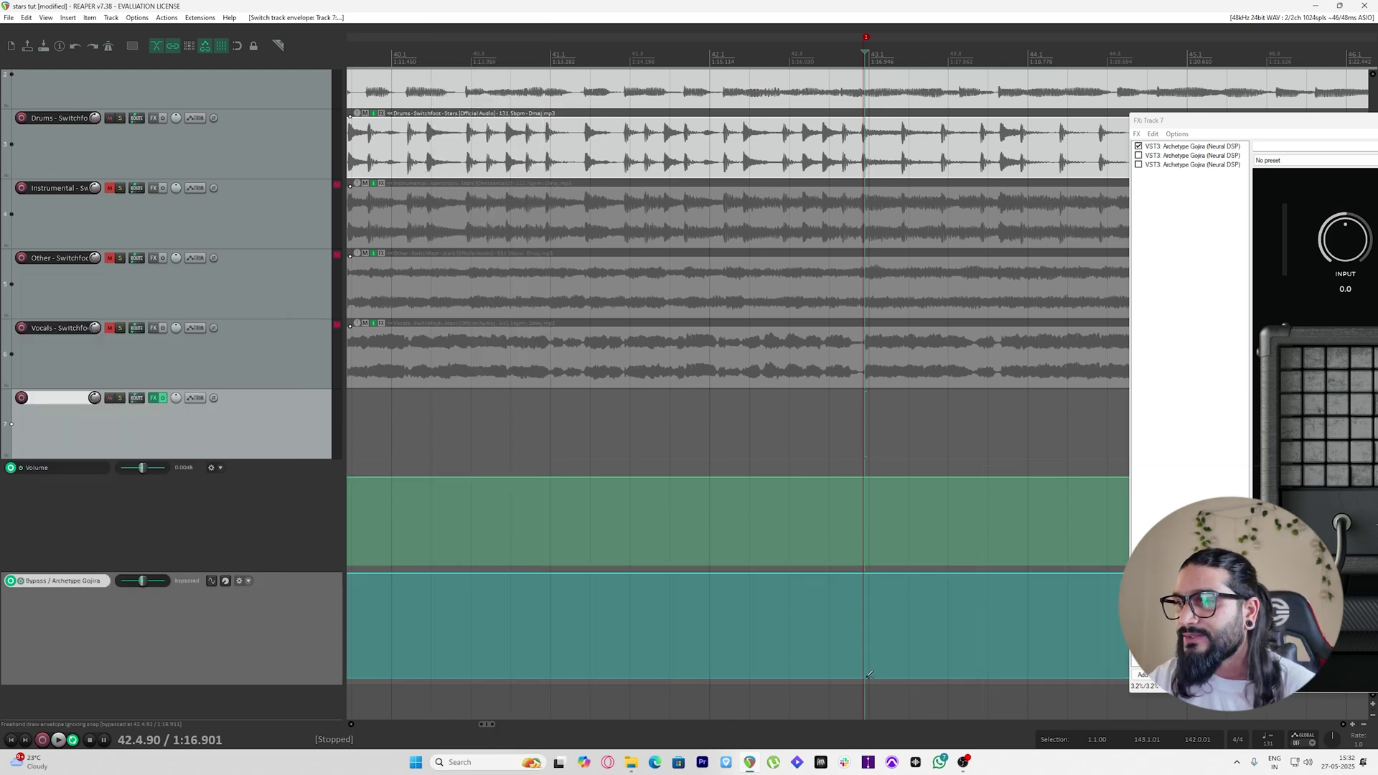
left_click_drag(865, 574, 903, 684)
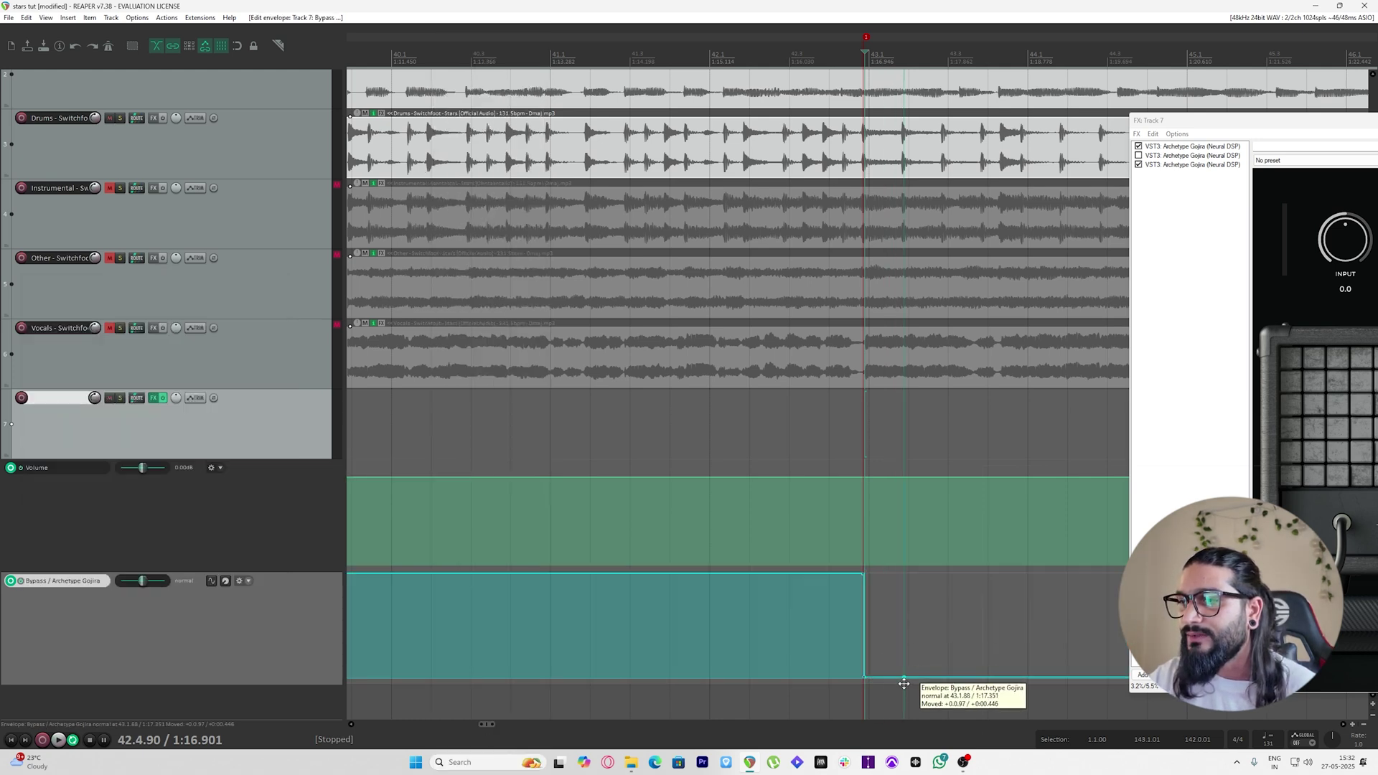
scroll(923, 671, "down", 4)
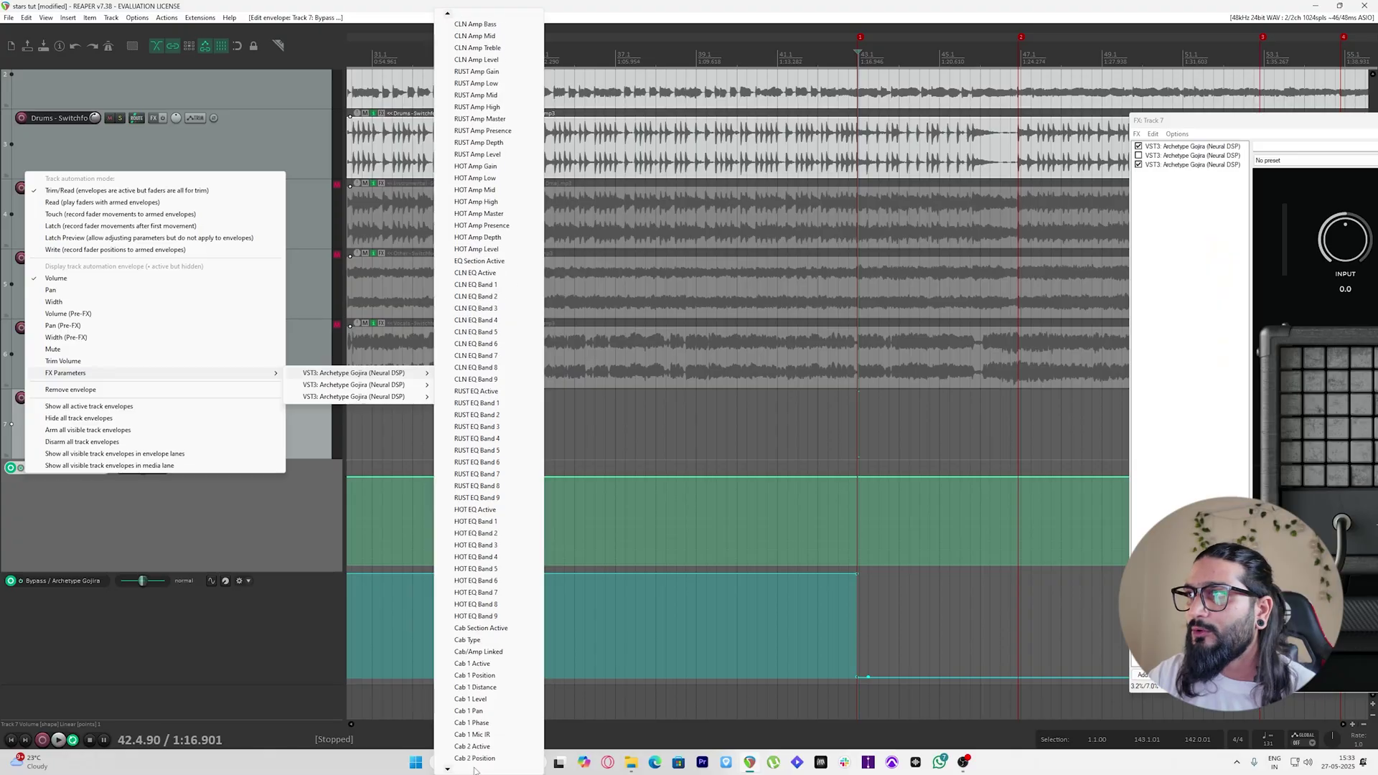
Add a second Archetype Gojira Bypass envelope that turns bypassed at the marker, aligned with the first
left_click(482, 742)
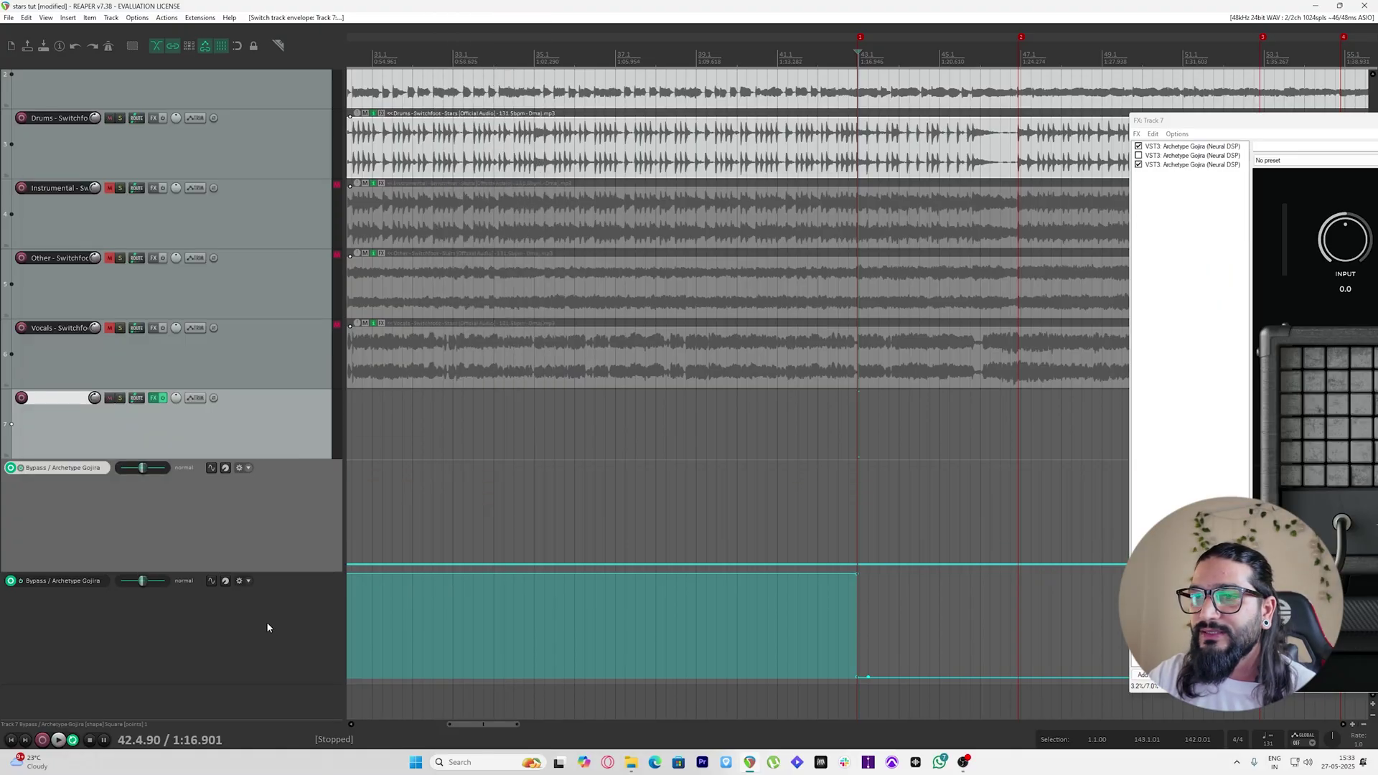
left_click(861, 459)
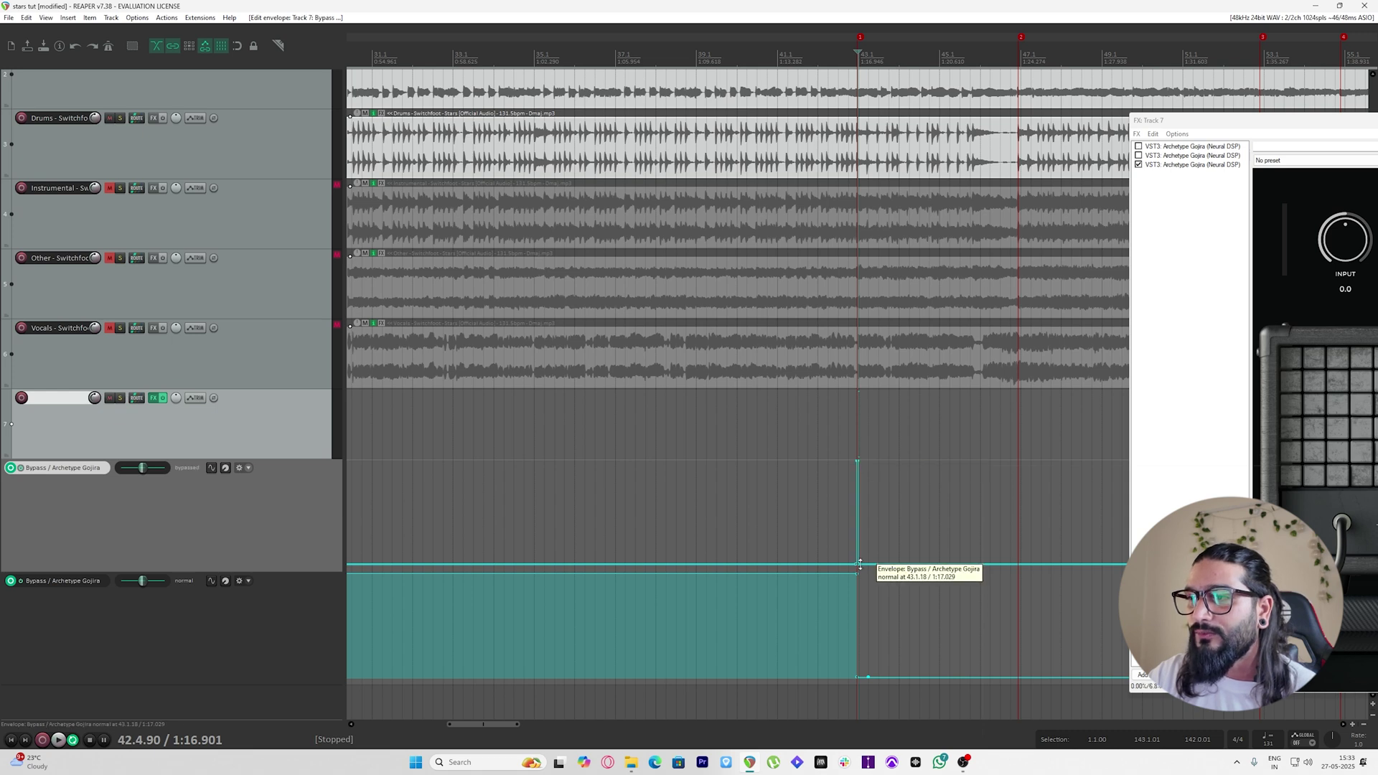
key("Delete")
scroll(973, 321, "up", 10)
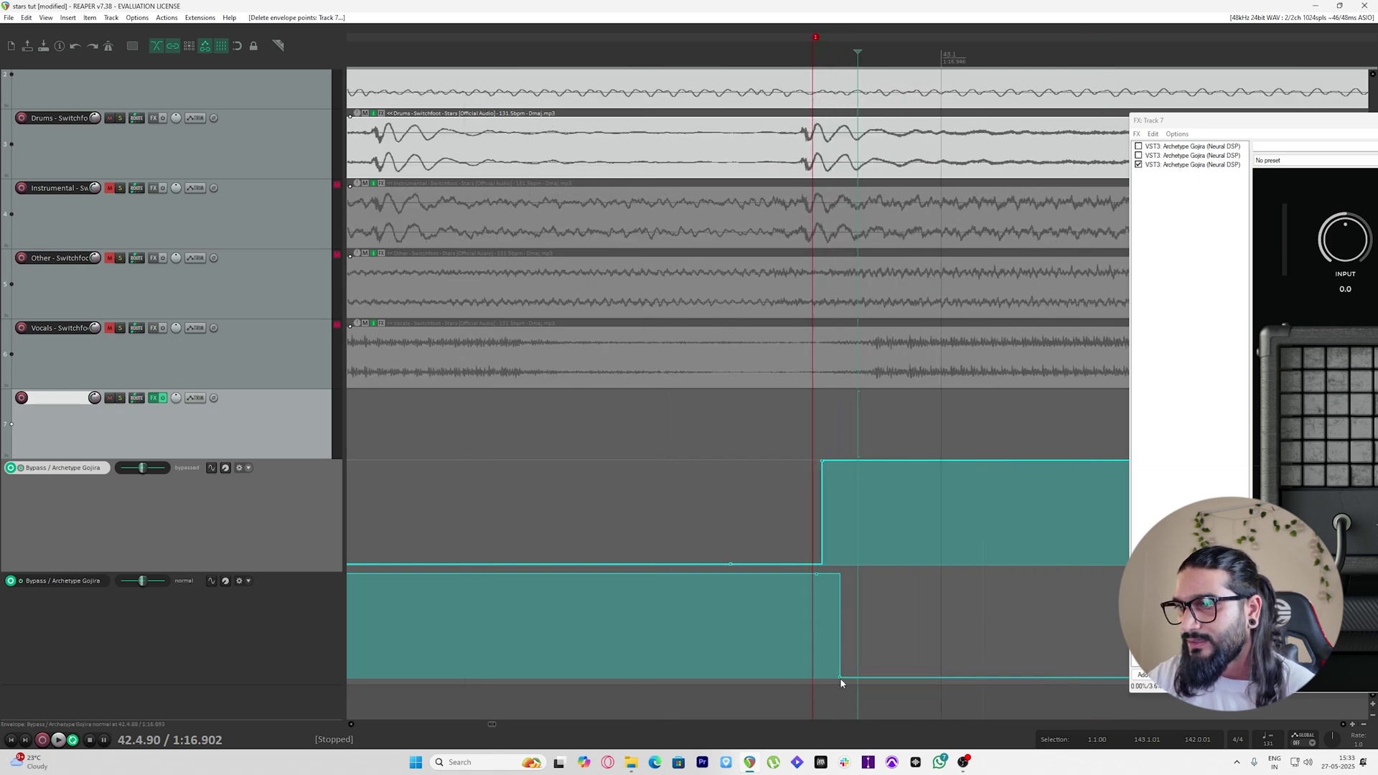
left_click_drag(841, 678, 822, 678)
scroll(745, 144, "down", 3)
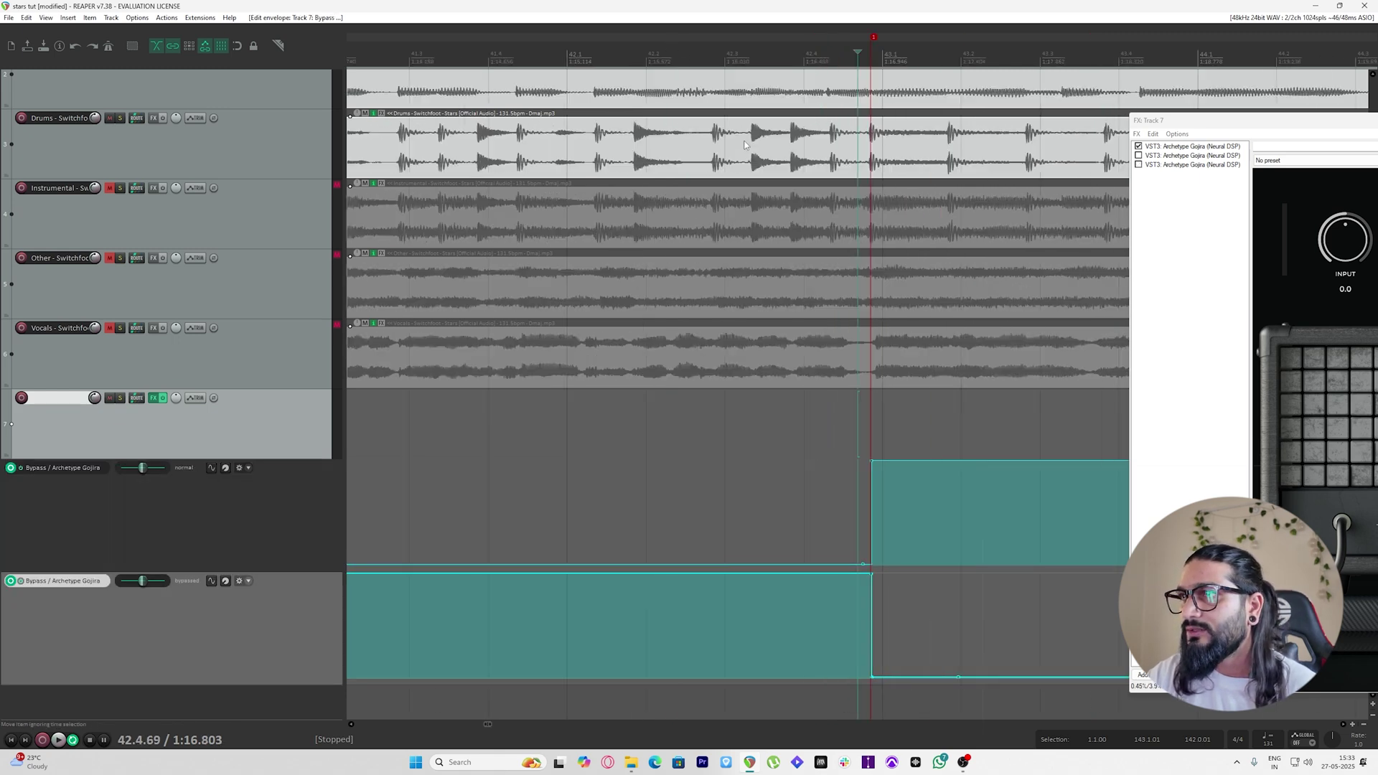
Play back from just before the bar-42 marker to hear the amp switch
left_click(744, 144)
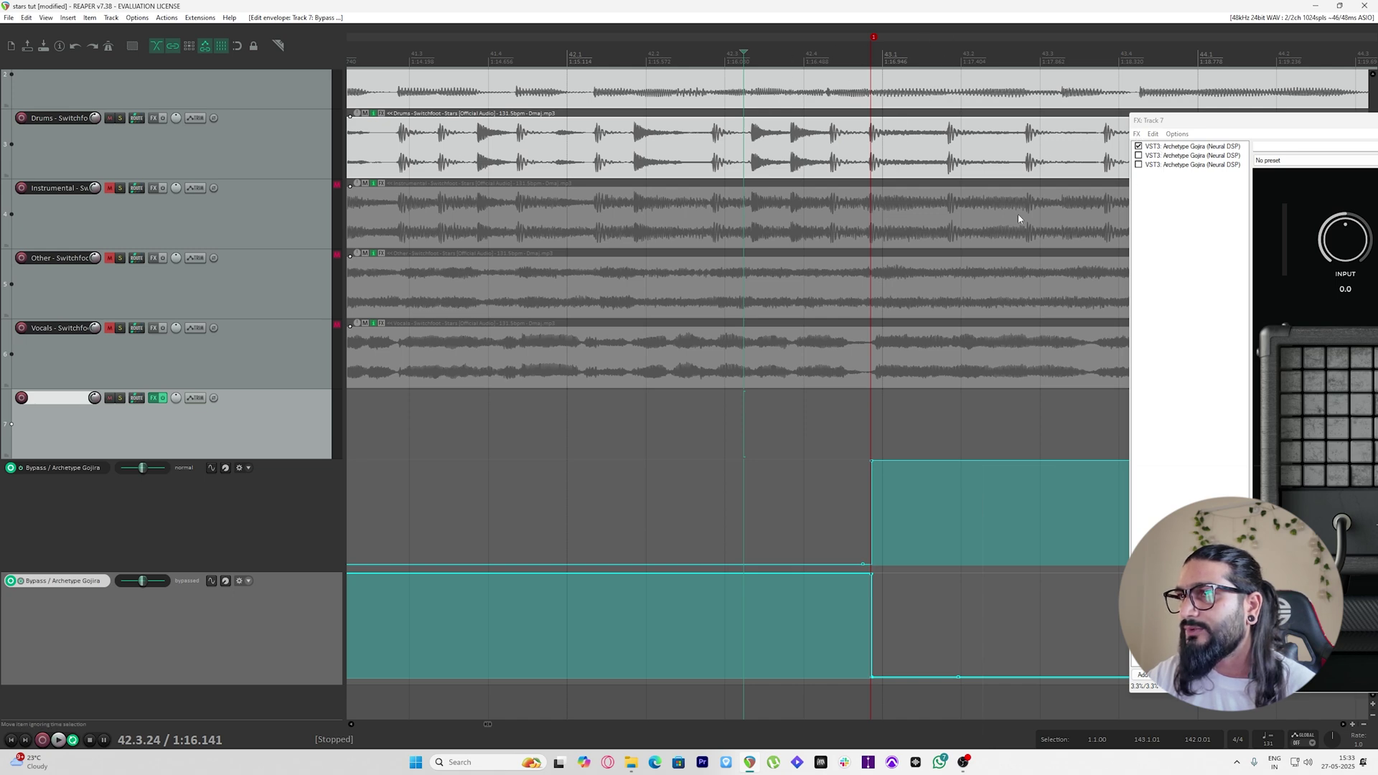
key("space")
scroll(944, 410, "down", 3)
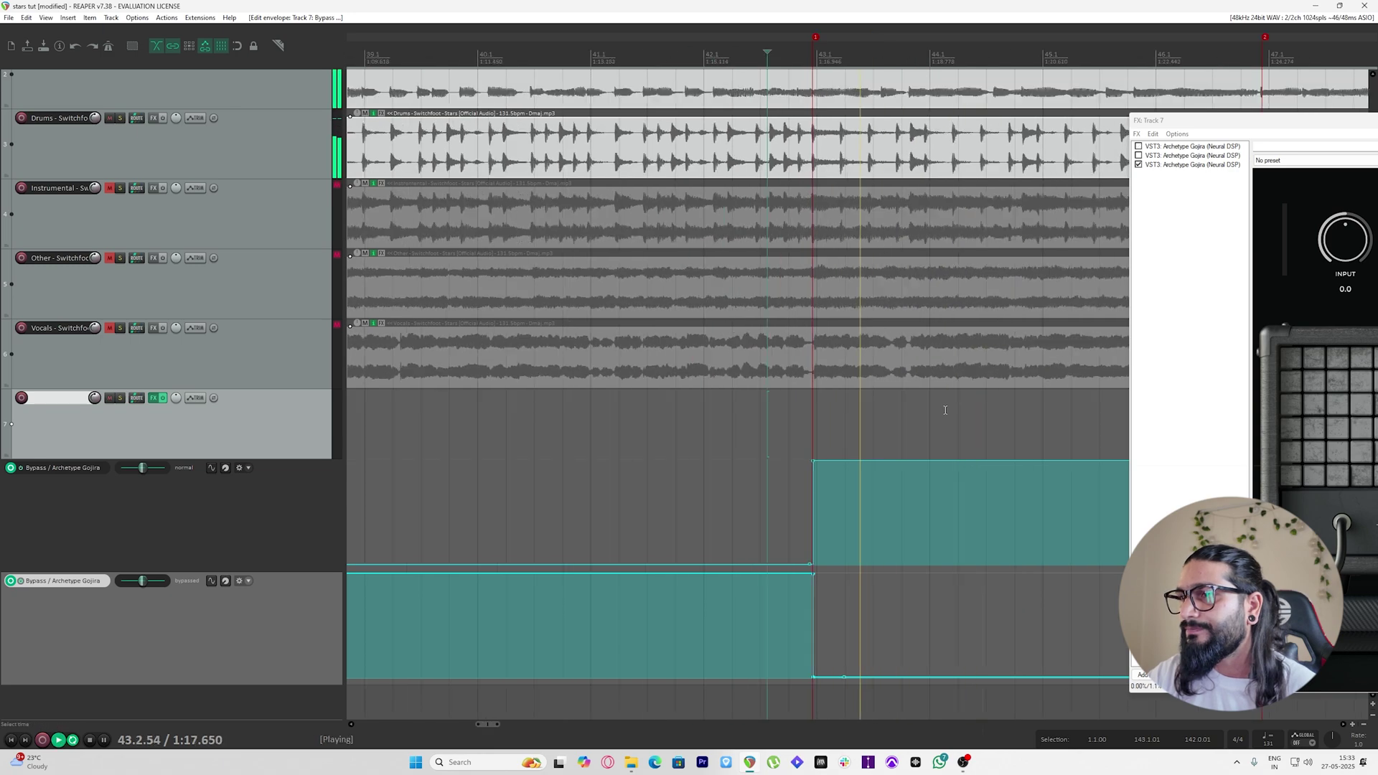
Stop playback, move toward the next marker, and keep the lower lane bypassed from there onward
key("space")
scroll(808, 49, "down", 5)
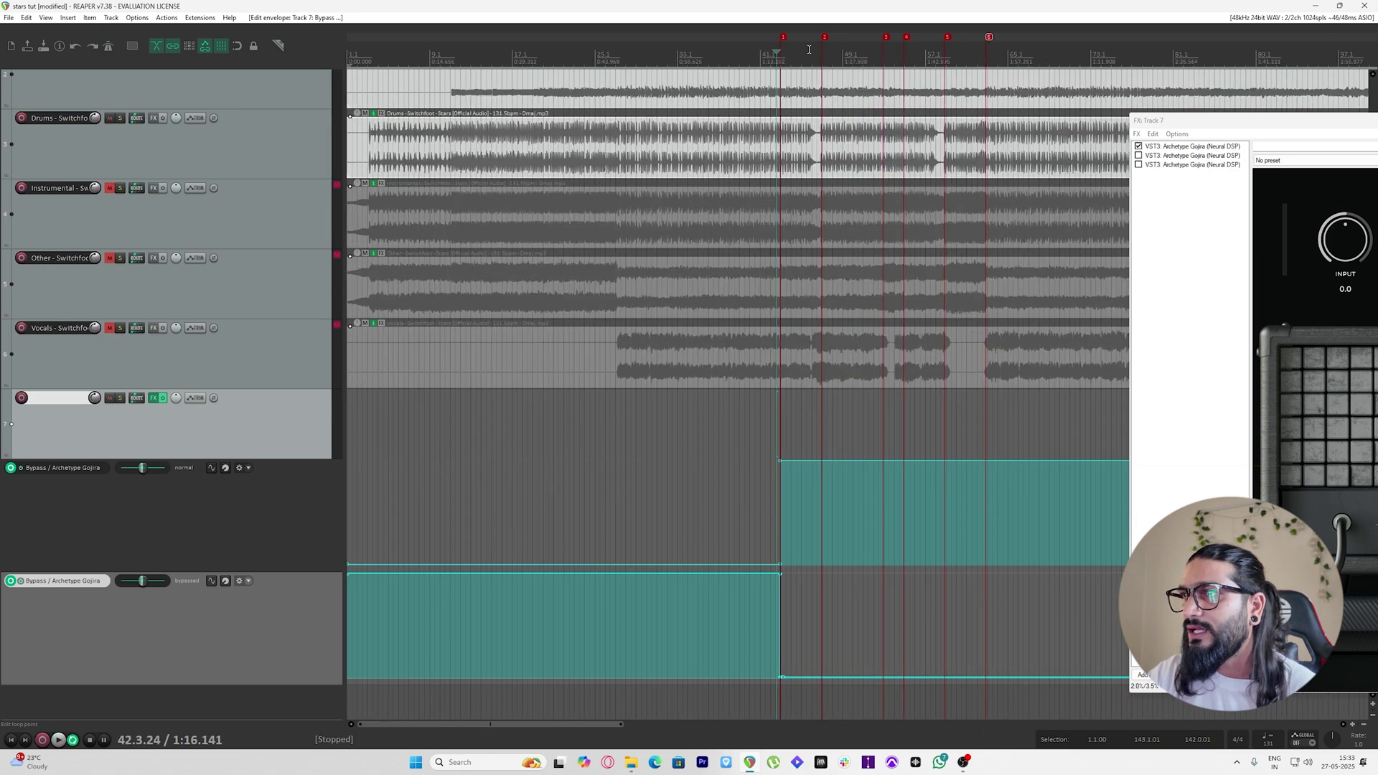
left_click(811, 49)
scroll(809, 49, "up", 5)
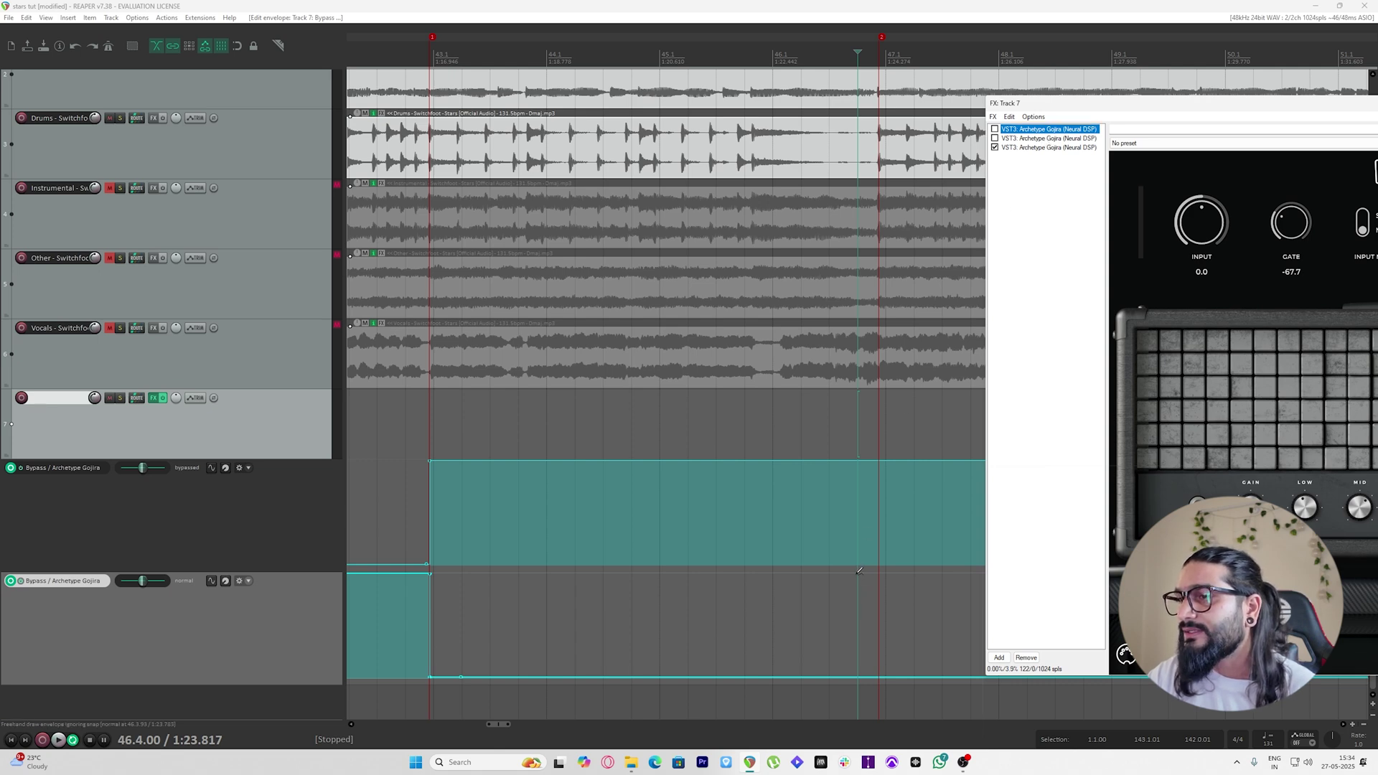
mouse_move(861, 570)
left_mouse_down()
mouse_move(860, 631)
mouse_move(893, 688)
left_mouse_up()
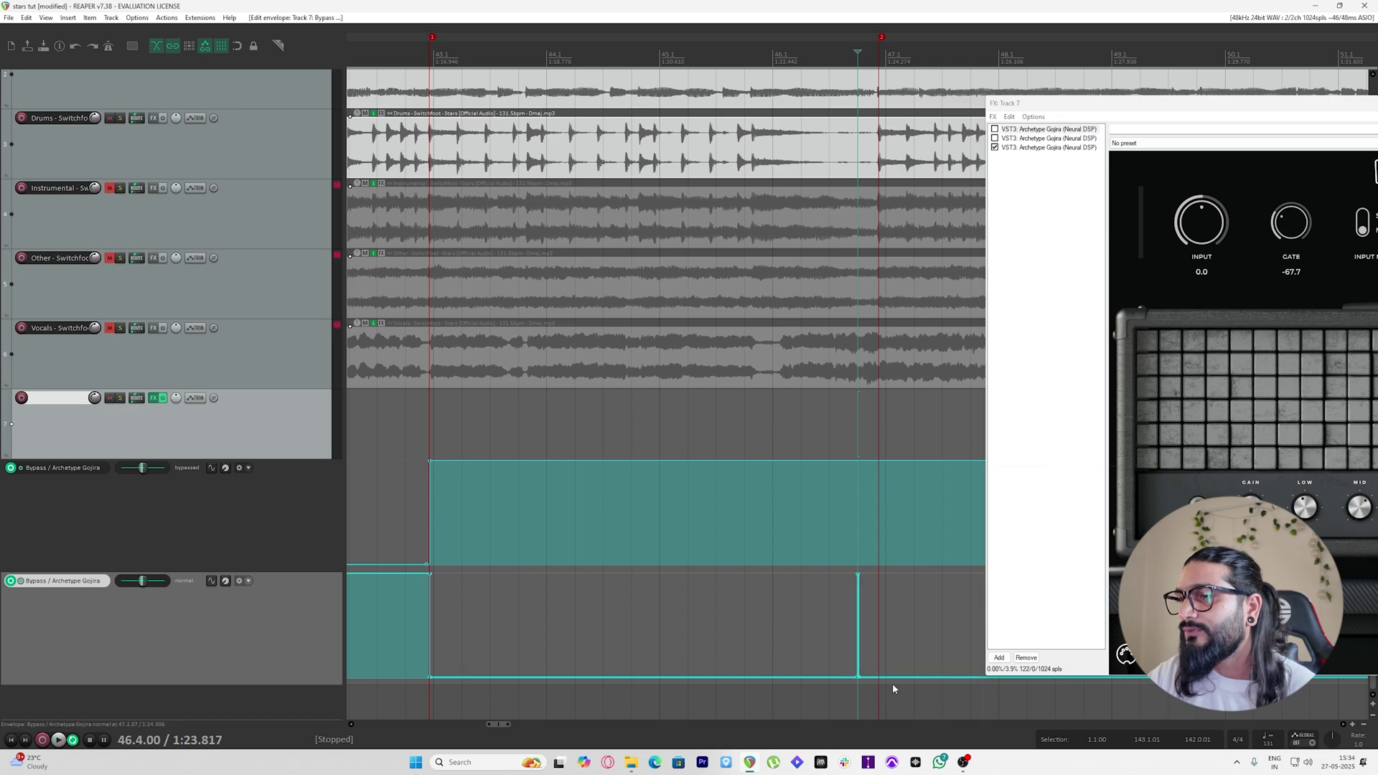
key("Delete")
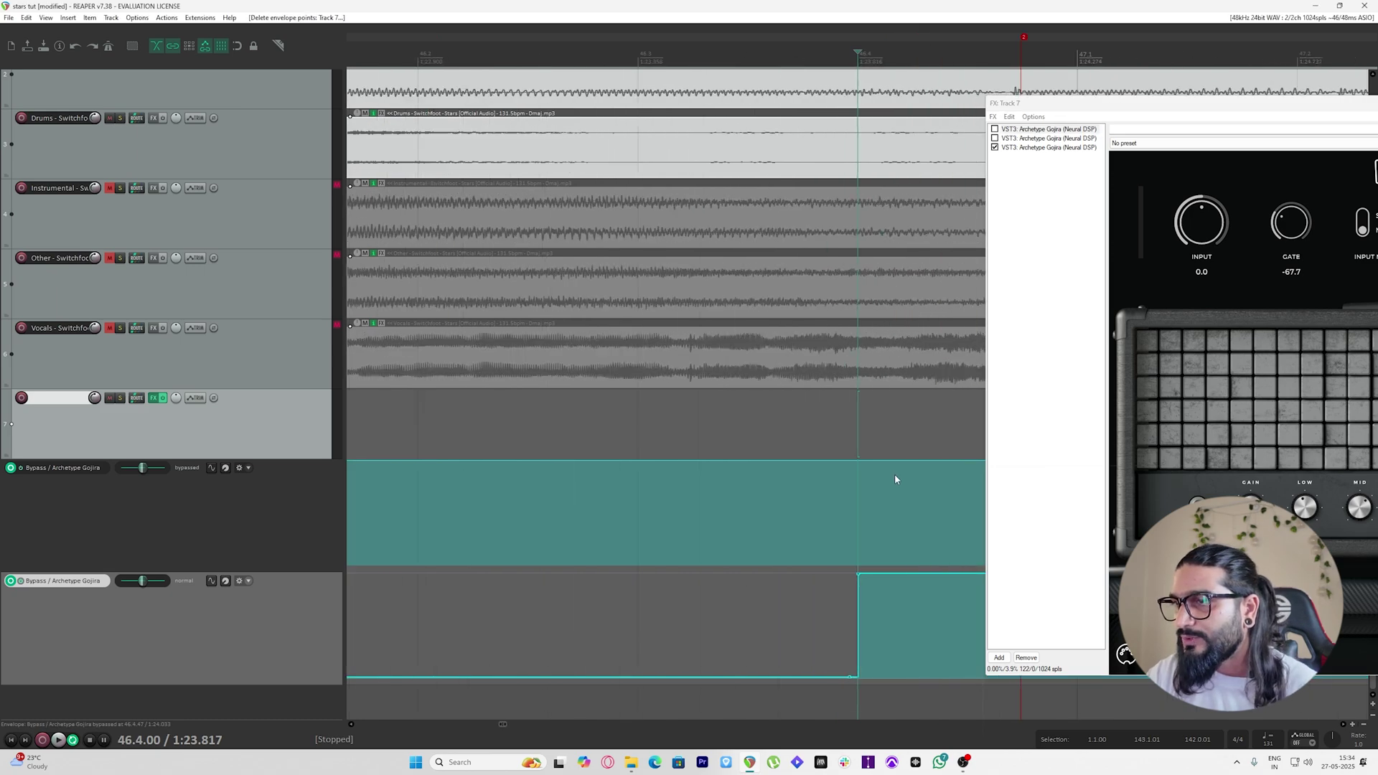
scroll(895, 474, "down", 2)
Add another Archetype Gojira Bypass envelope lane to track 7
right_click(70, 474)
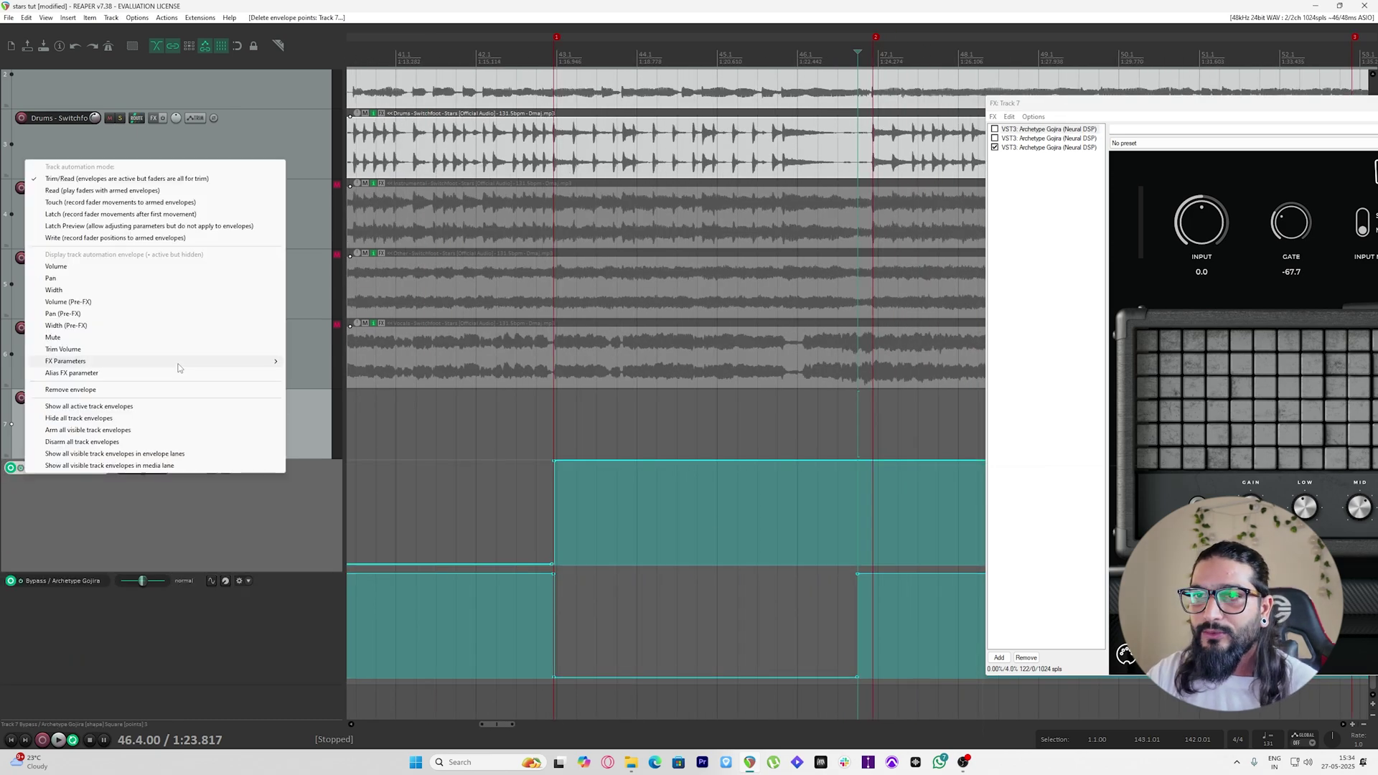
mouse_move(180, 366)
mouse_move(379, 373)
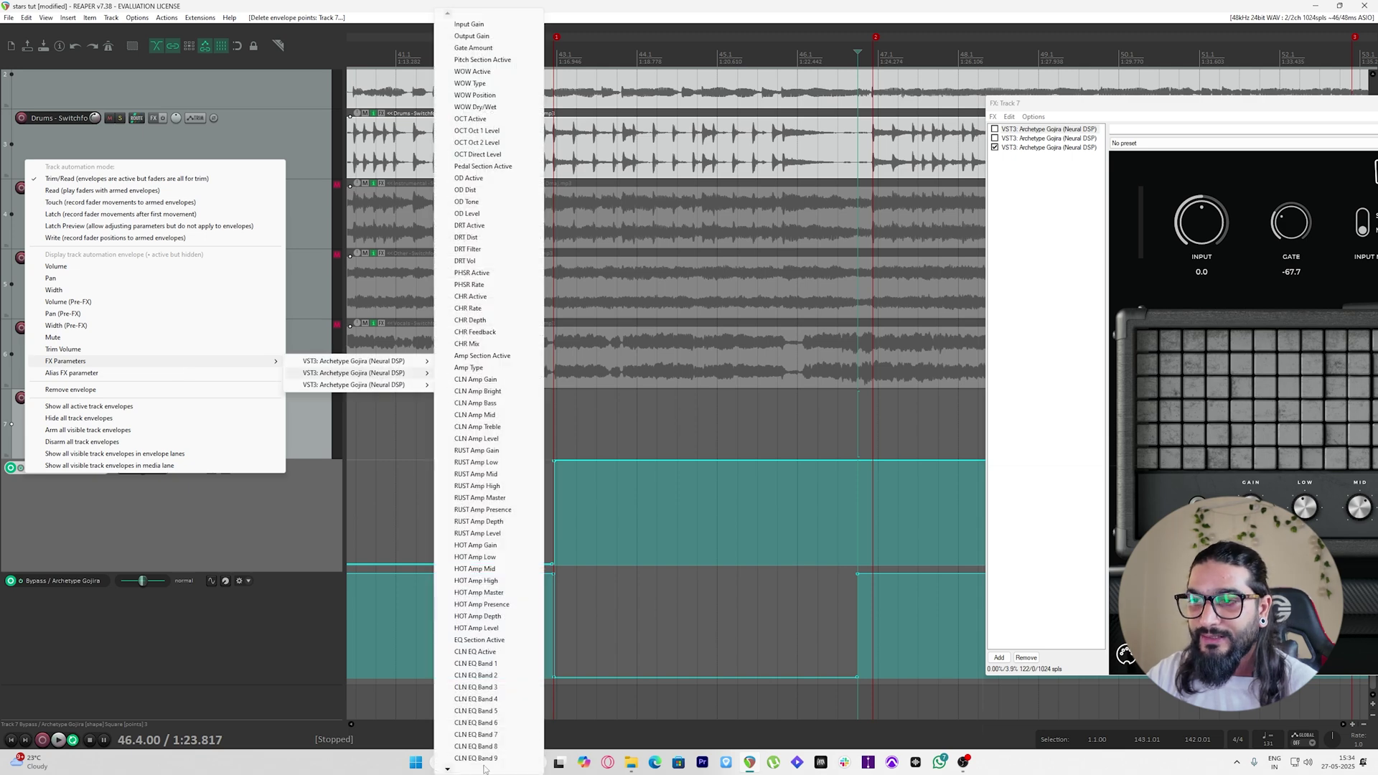
mouse_move(476, 769)
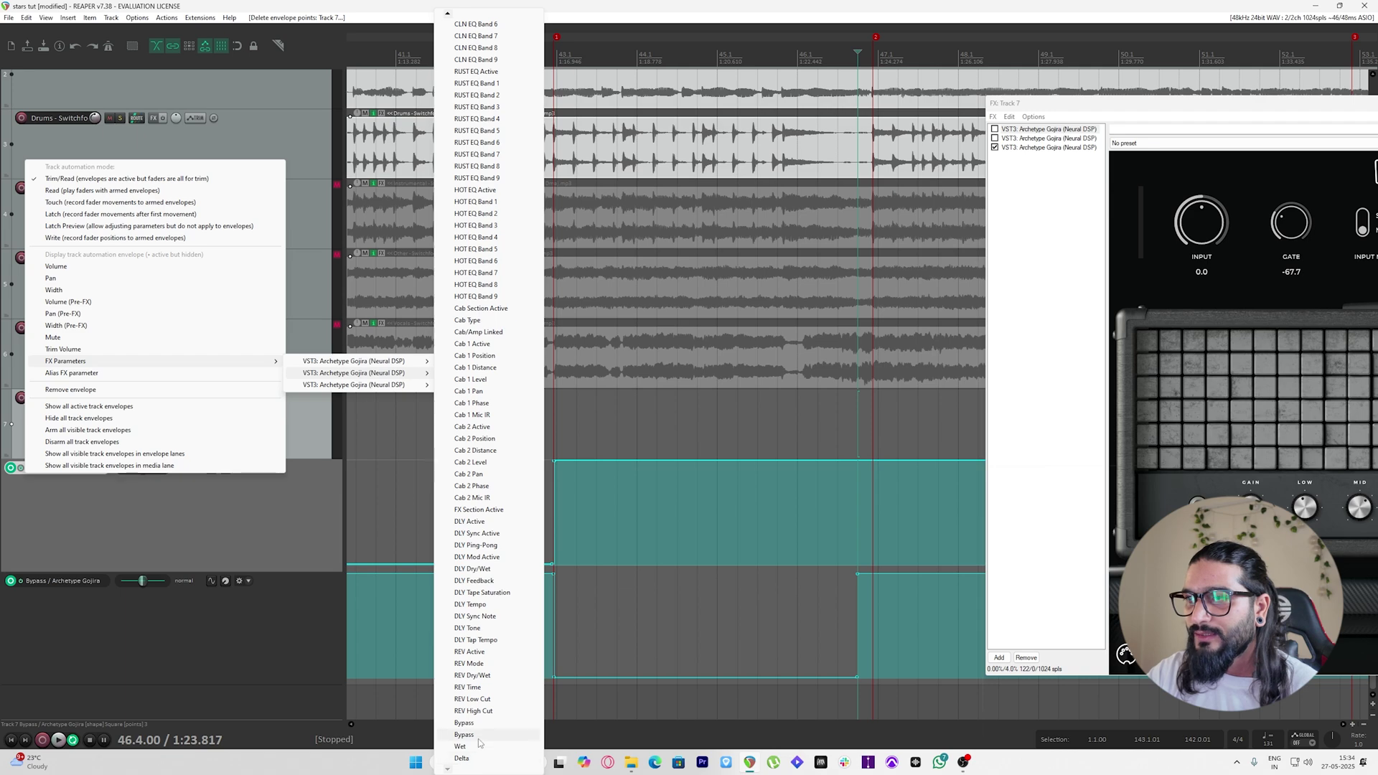
left_click(477, 746)
scroll(750, 583, "down", 10)
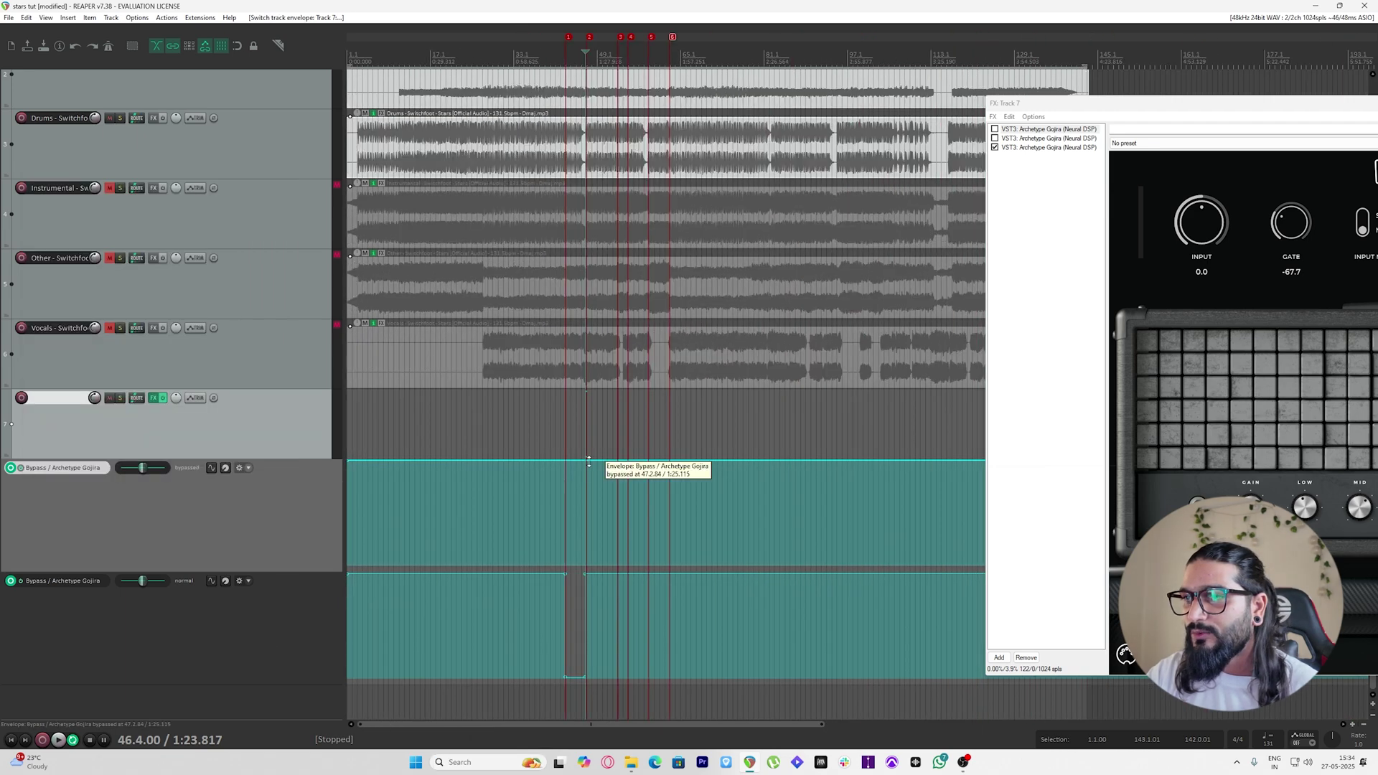
scroll(821, 561, "up", 10)
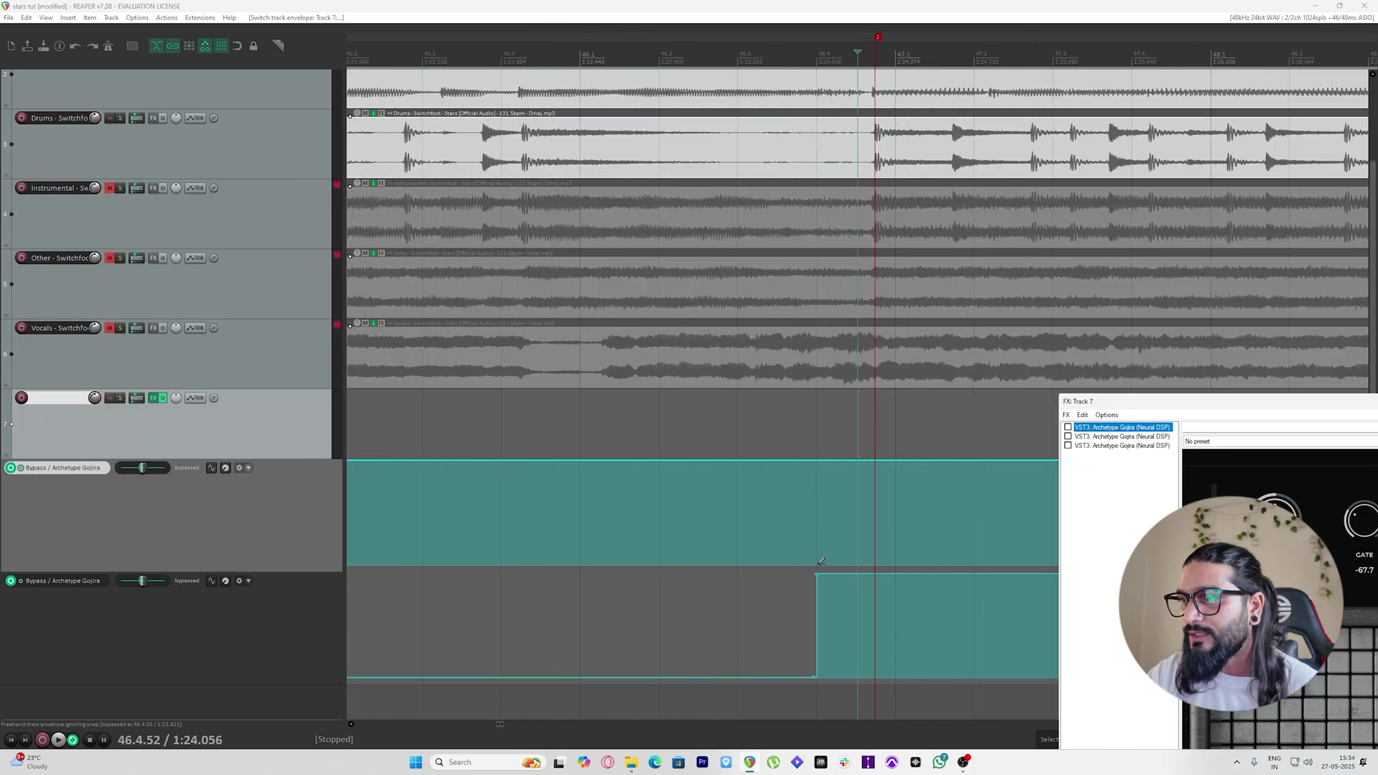
Move both bypass lanes' switch points onto marker 2 and play back to check the handoff
left_click_drag(820, 561, 837, 471)
left_click_drag(816, 574, 874, 612)
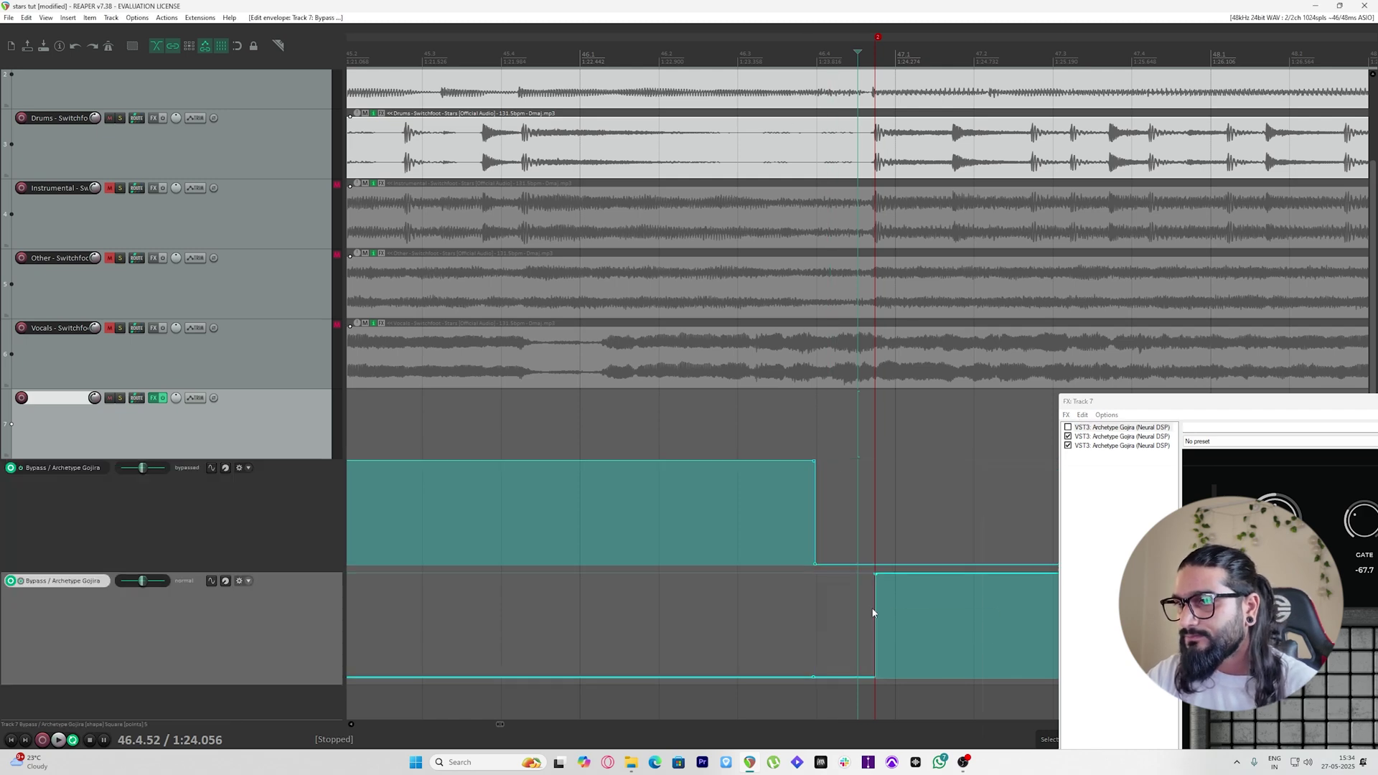
left_click_drag(816, 565, 875, 585)
key("space")
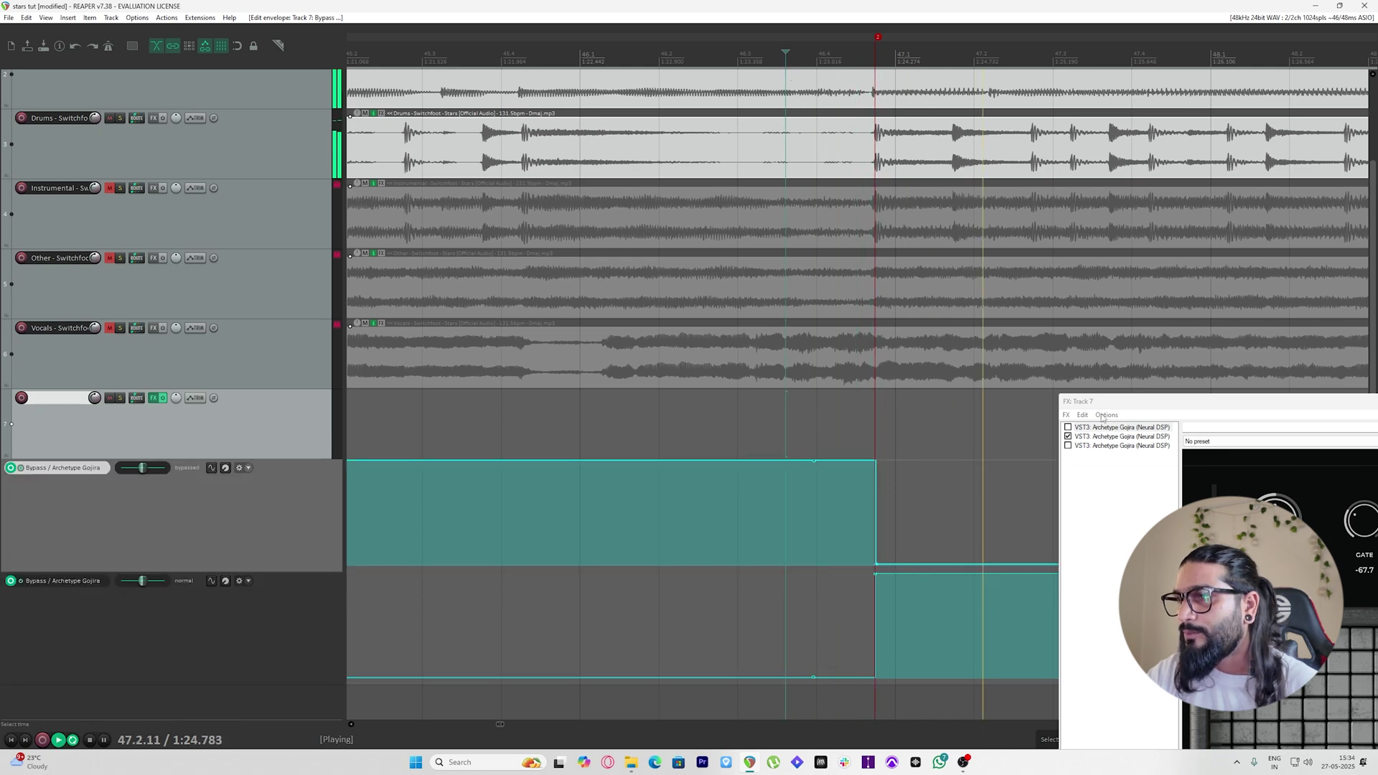
key("space")
scroll(994, 169, "down", 10)
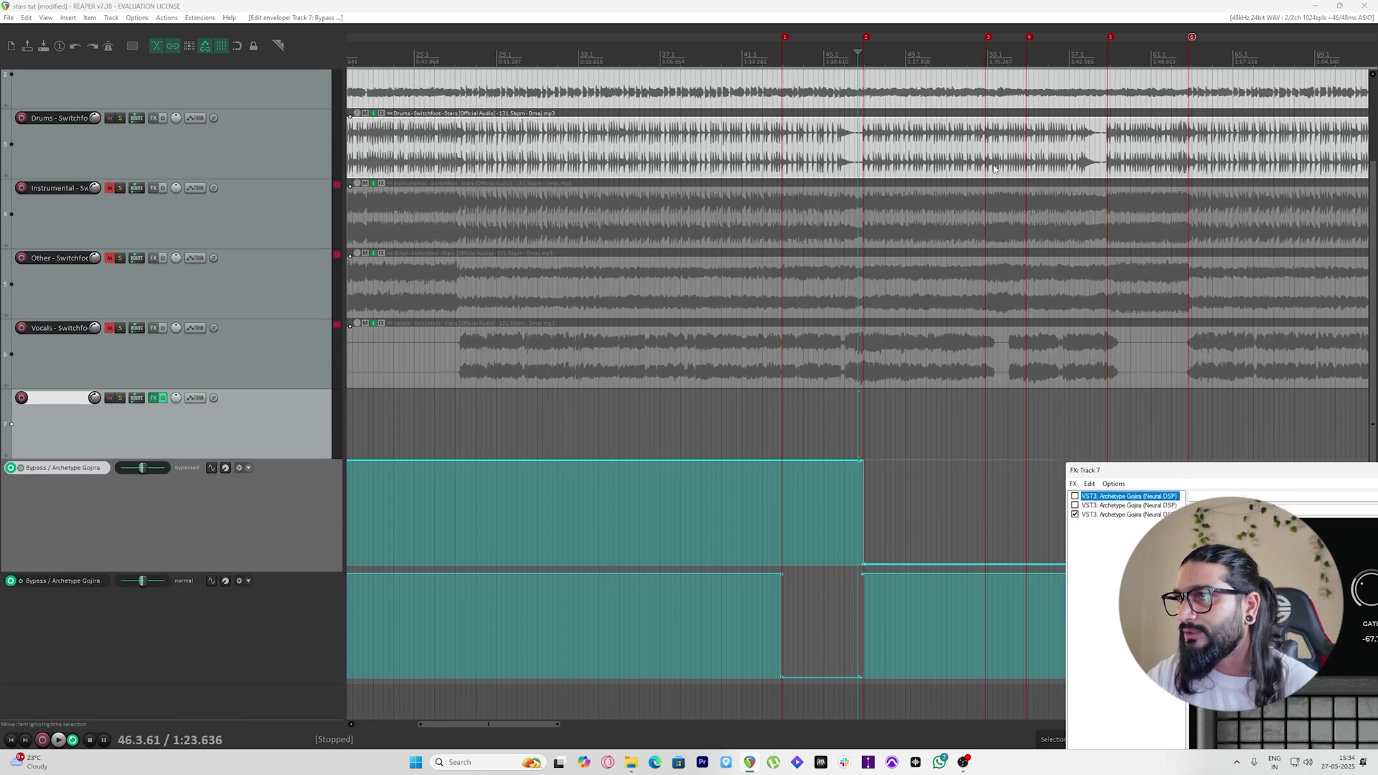
scroll(978, 49, "up", 8)
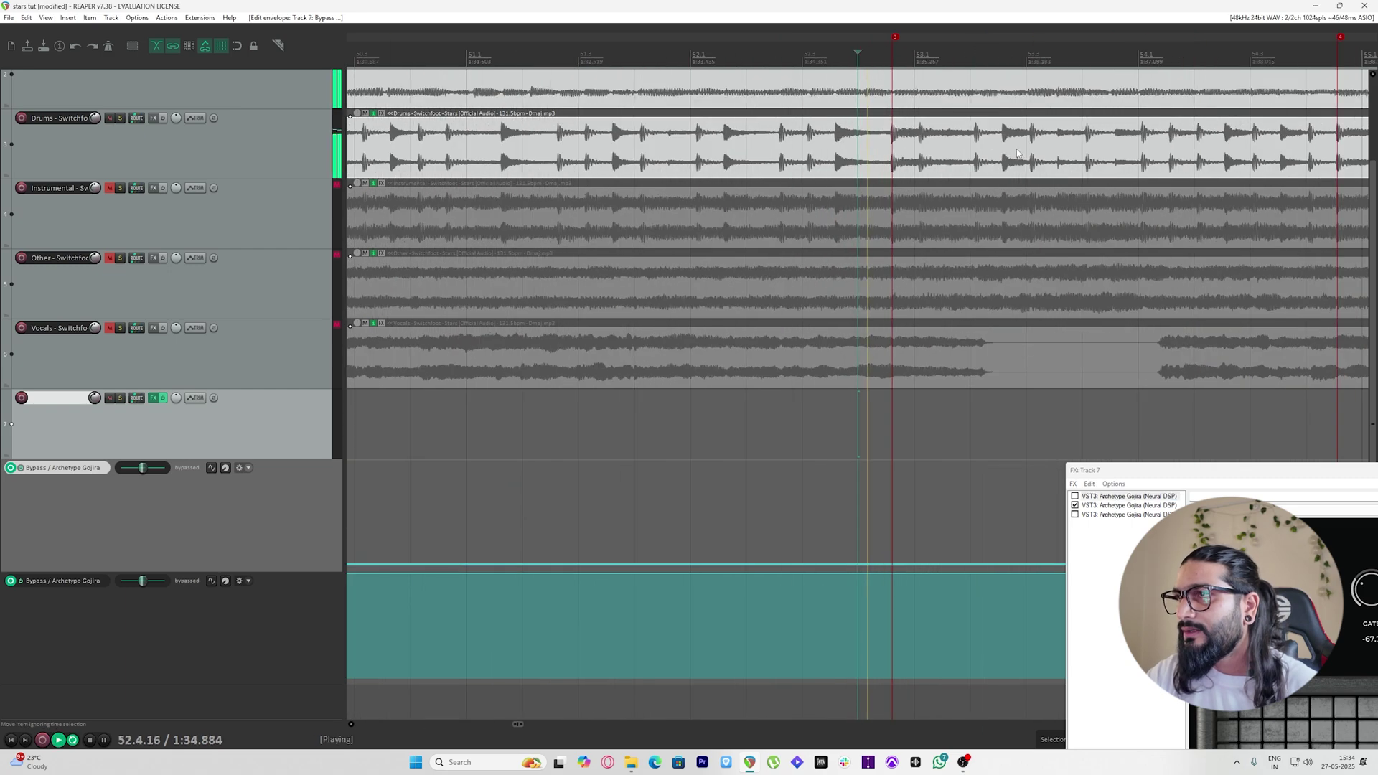
scroll(892, 535, "down", 3)
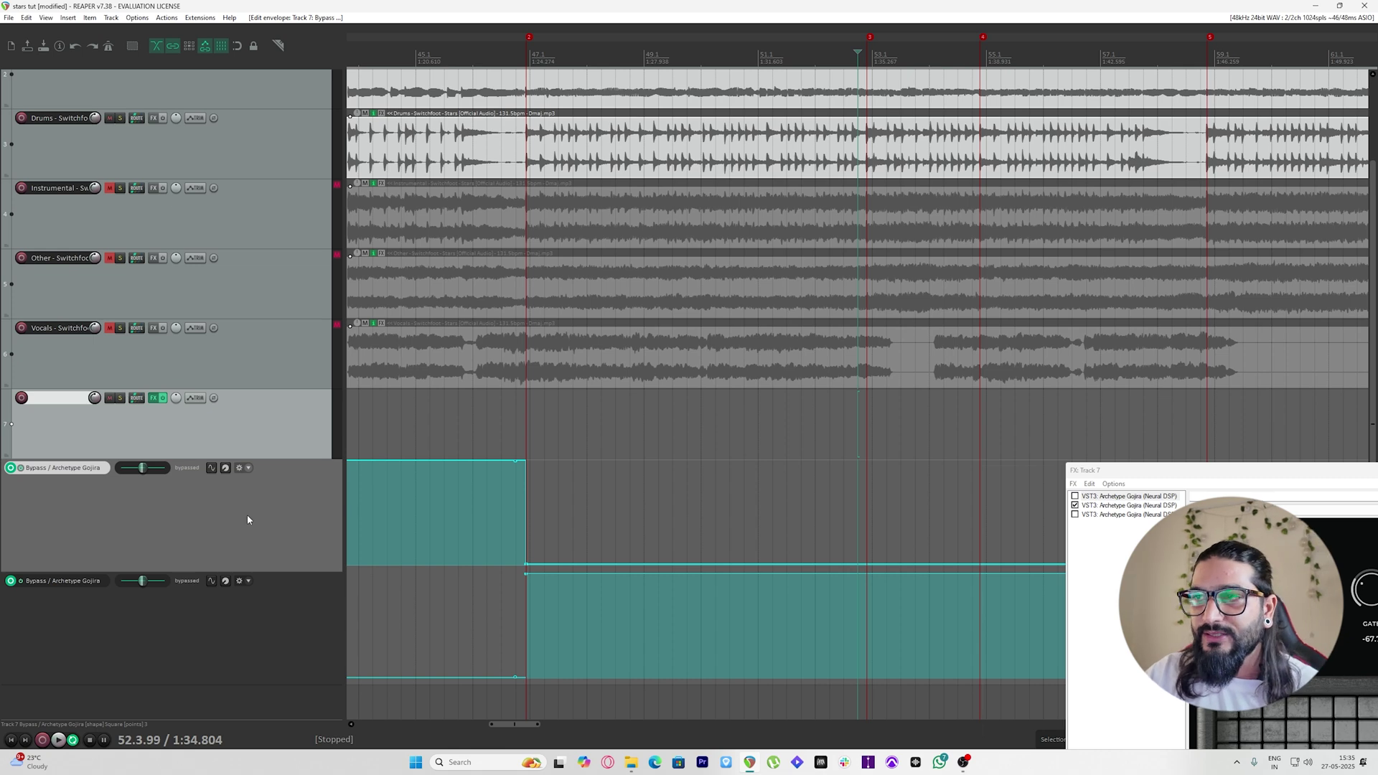
right_click(210, 514)
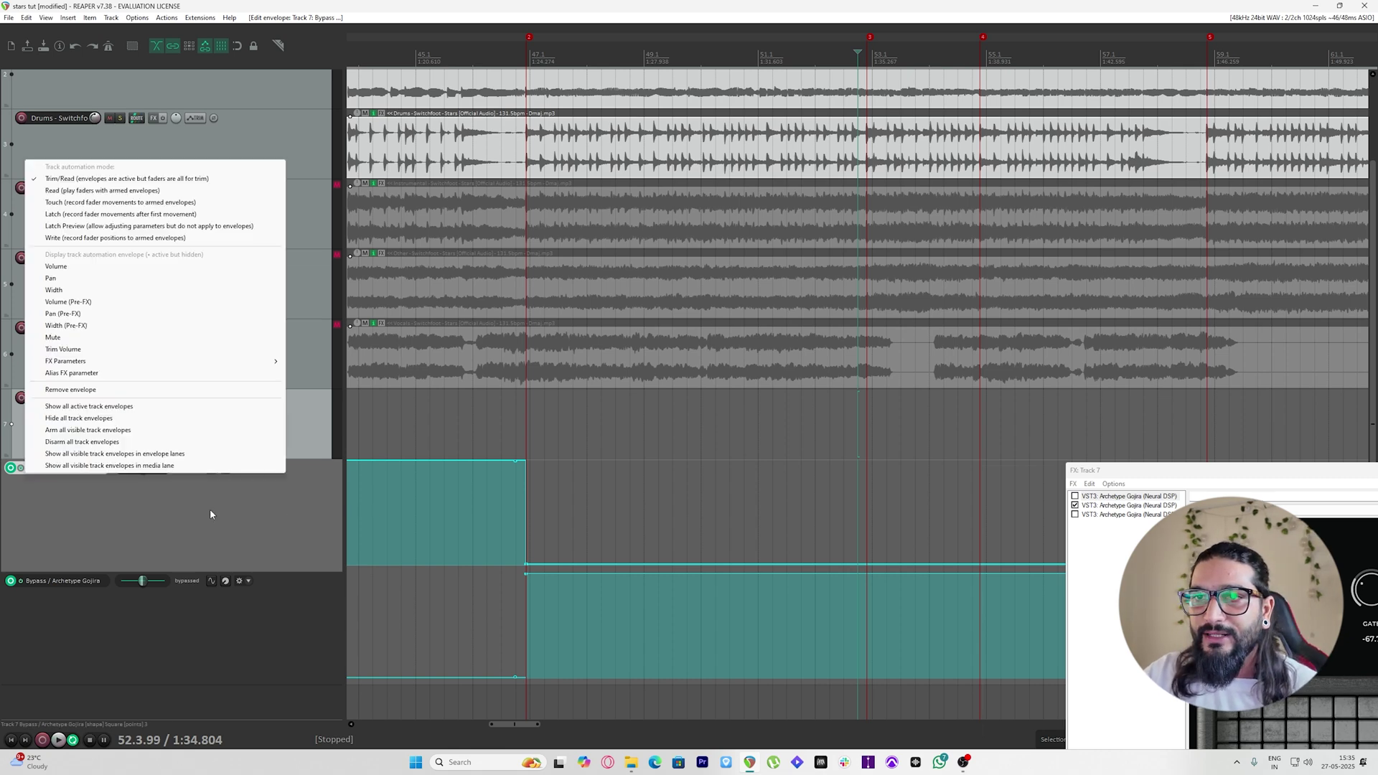
Show all active track envelopes and select the second and third bypass lanes
left_click(134, 407)
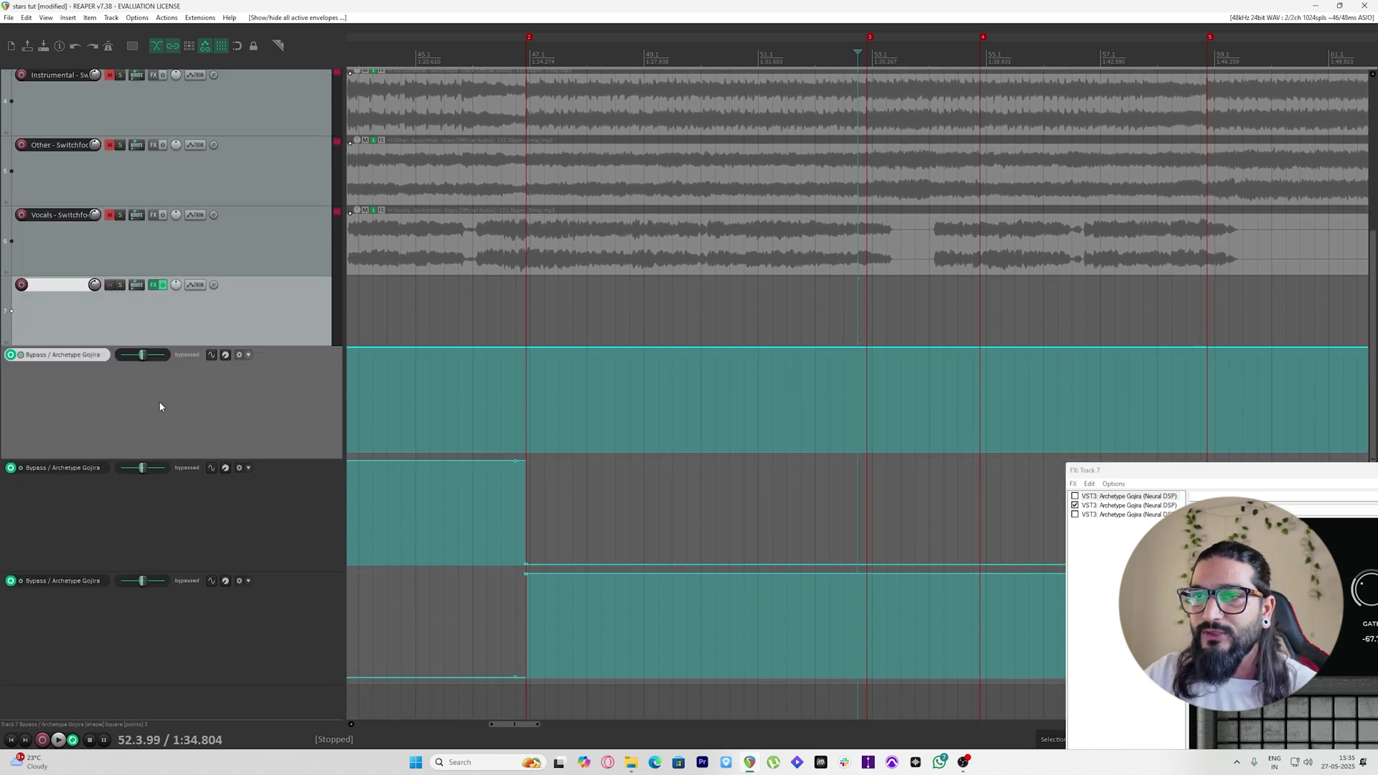
left_click(268, 546)
left_click(279, 639)
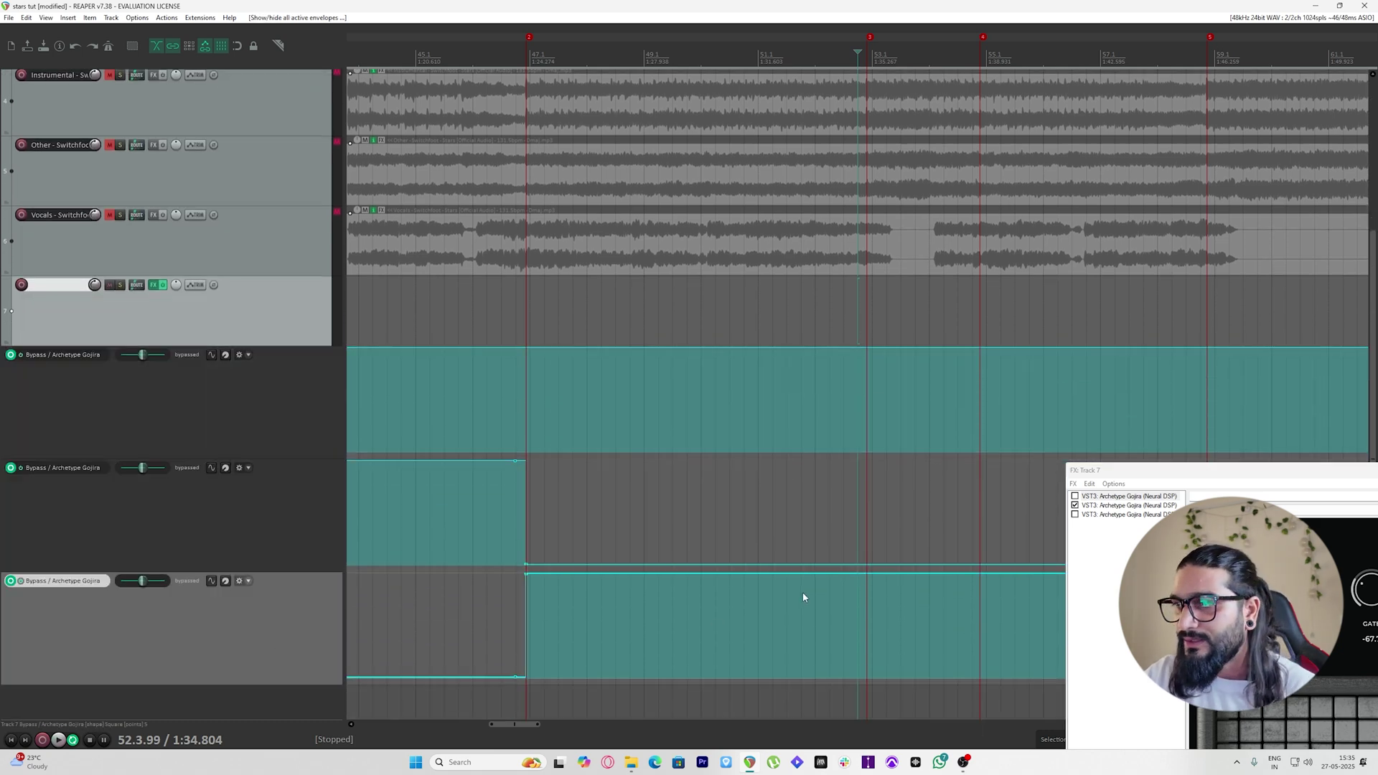
scroll(868, 490, "up", 6)
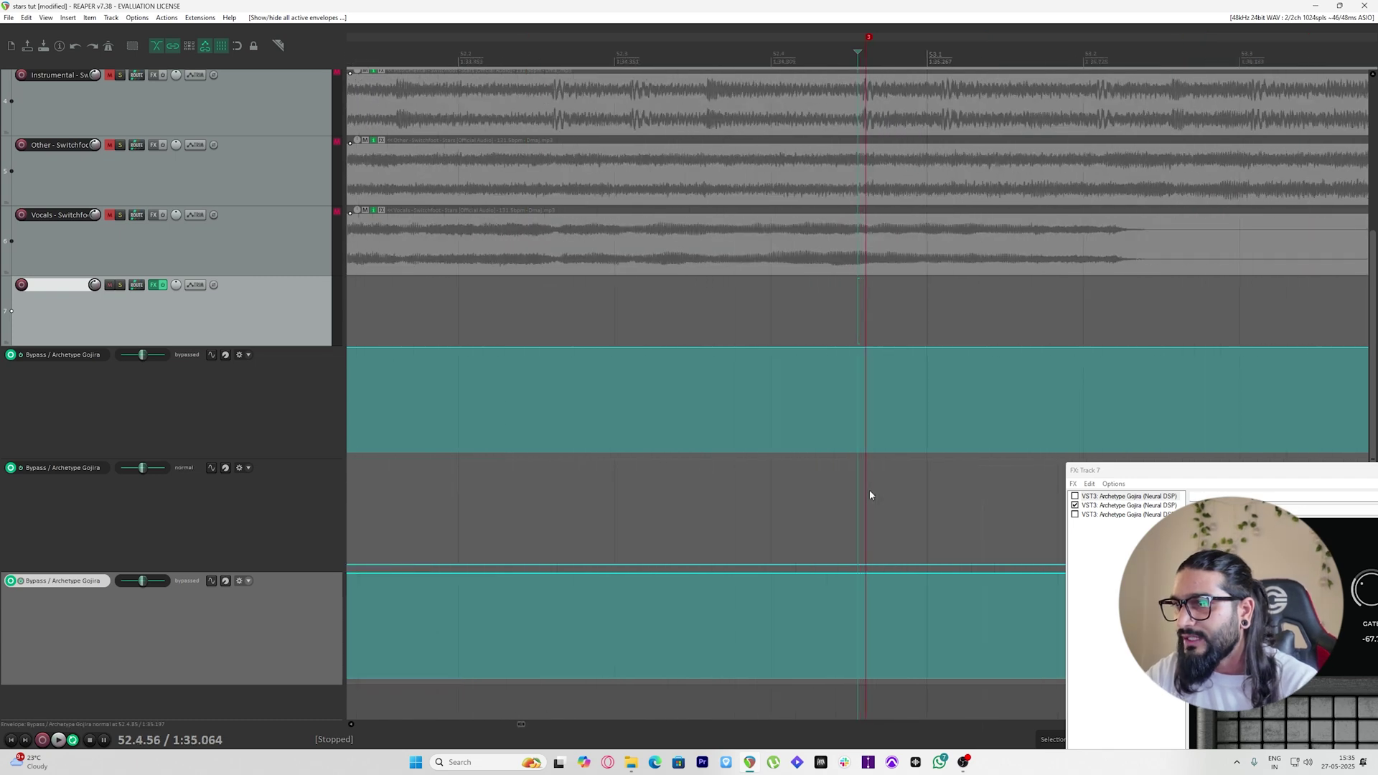
Add swap points on the first two bypass lanes at the bar-53 marker and play to check
left_click(873, 460)
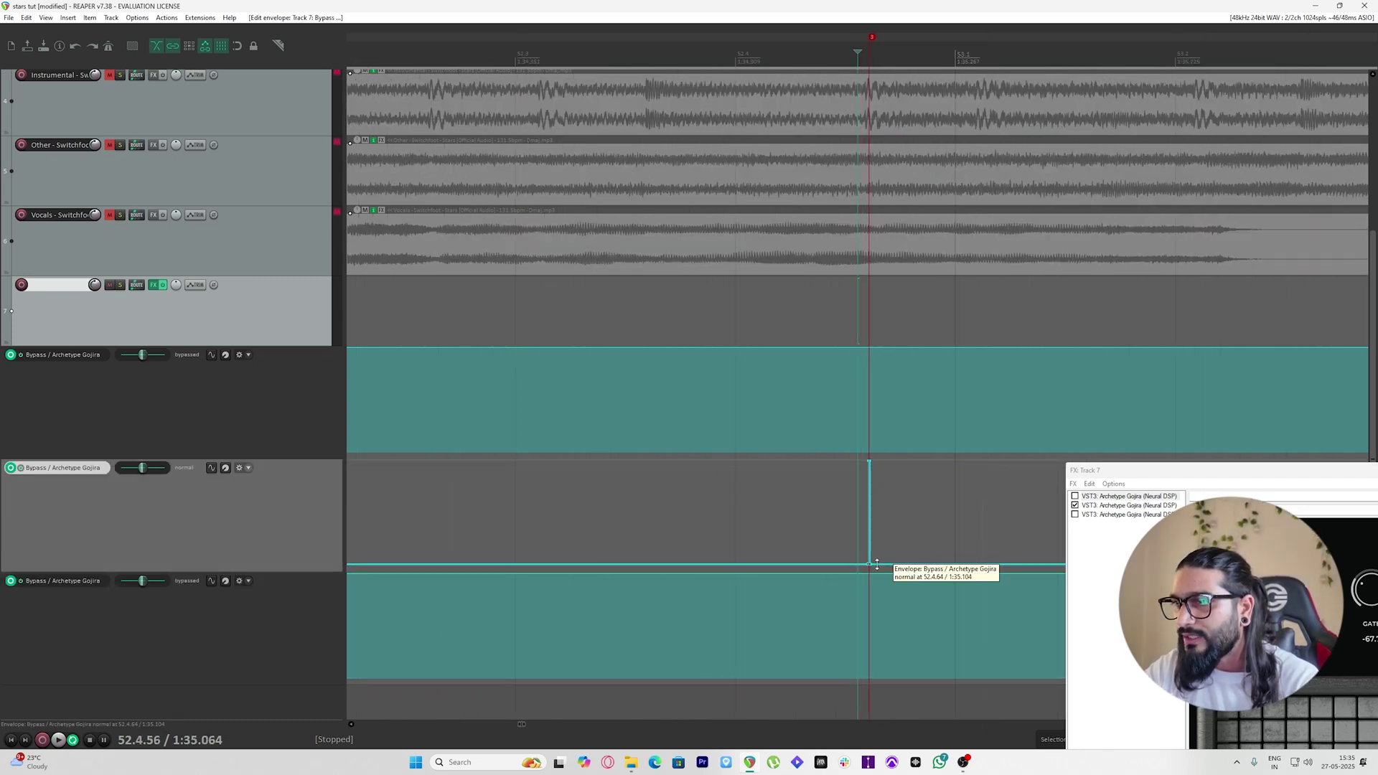
left_click(870, 448)
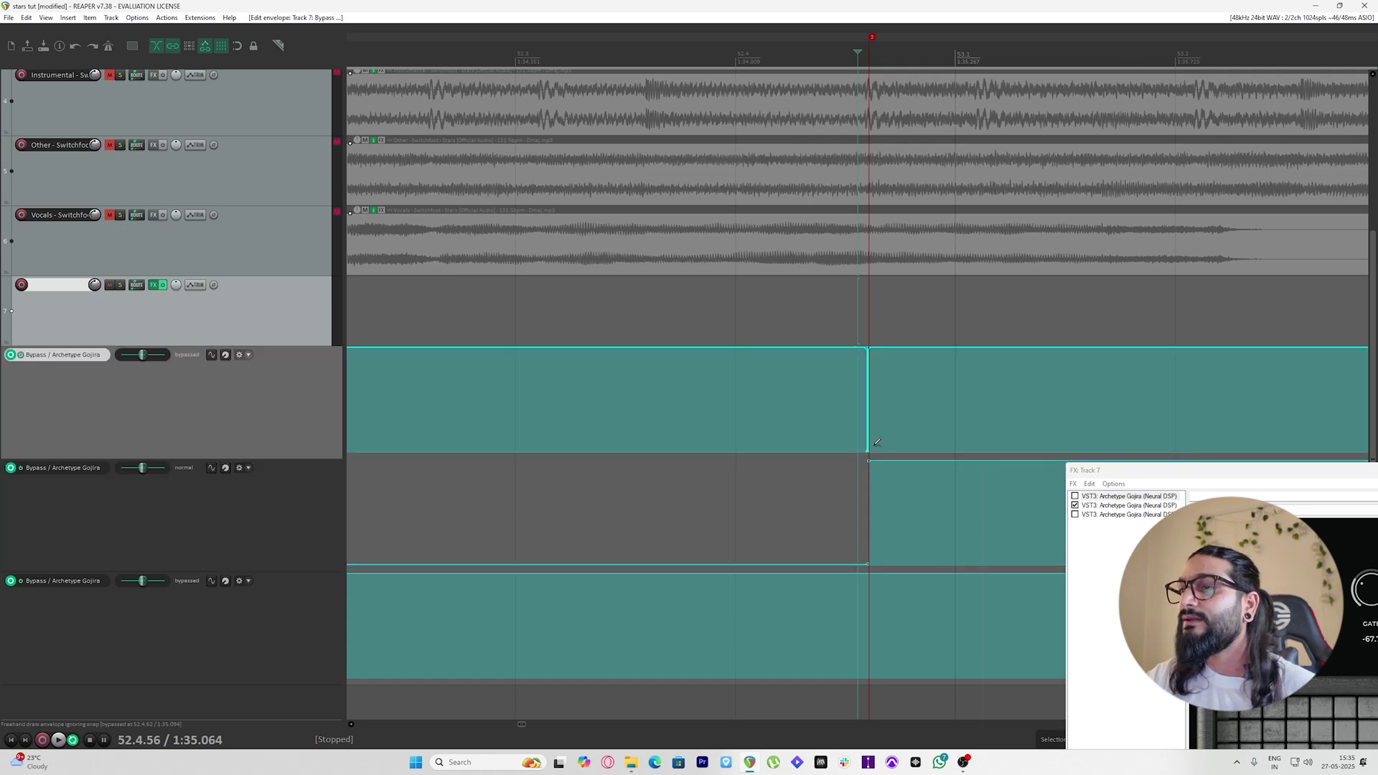
left_click(916, 378)
scroll(907, 391, "down", 8)
left_click(783, 45)
key("space")
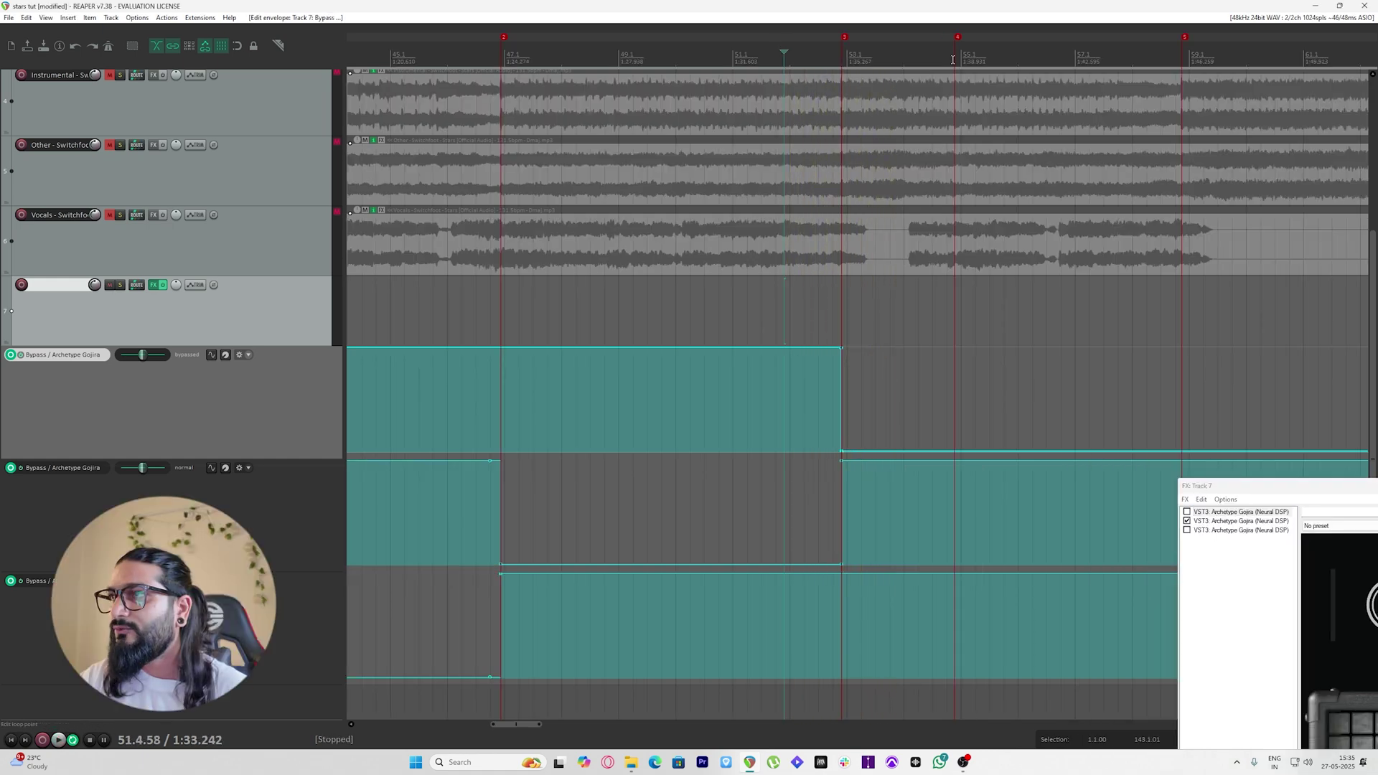
At the next marker near bar 58, add switch points on both lanes, remove stray points, and align them
left_click(954, 60)
scroll(988, 113, "up", 8)
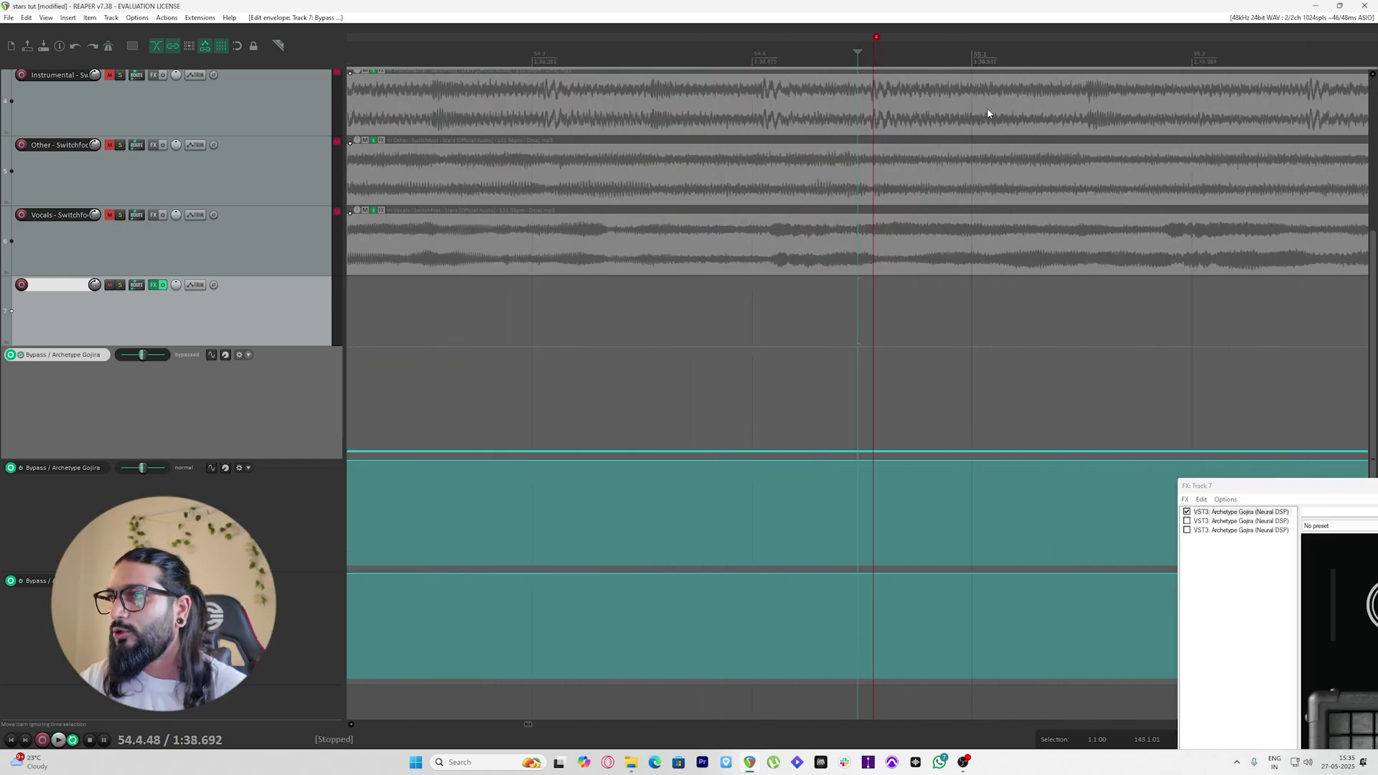
left_click(879, 452)
scroll(861, 457, "down", 5)
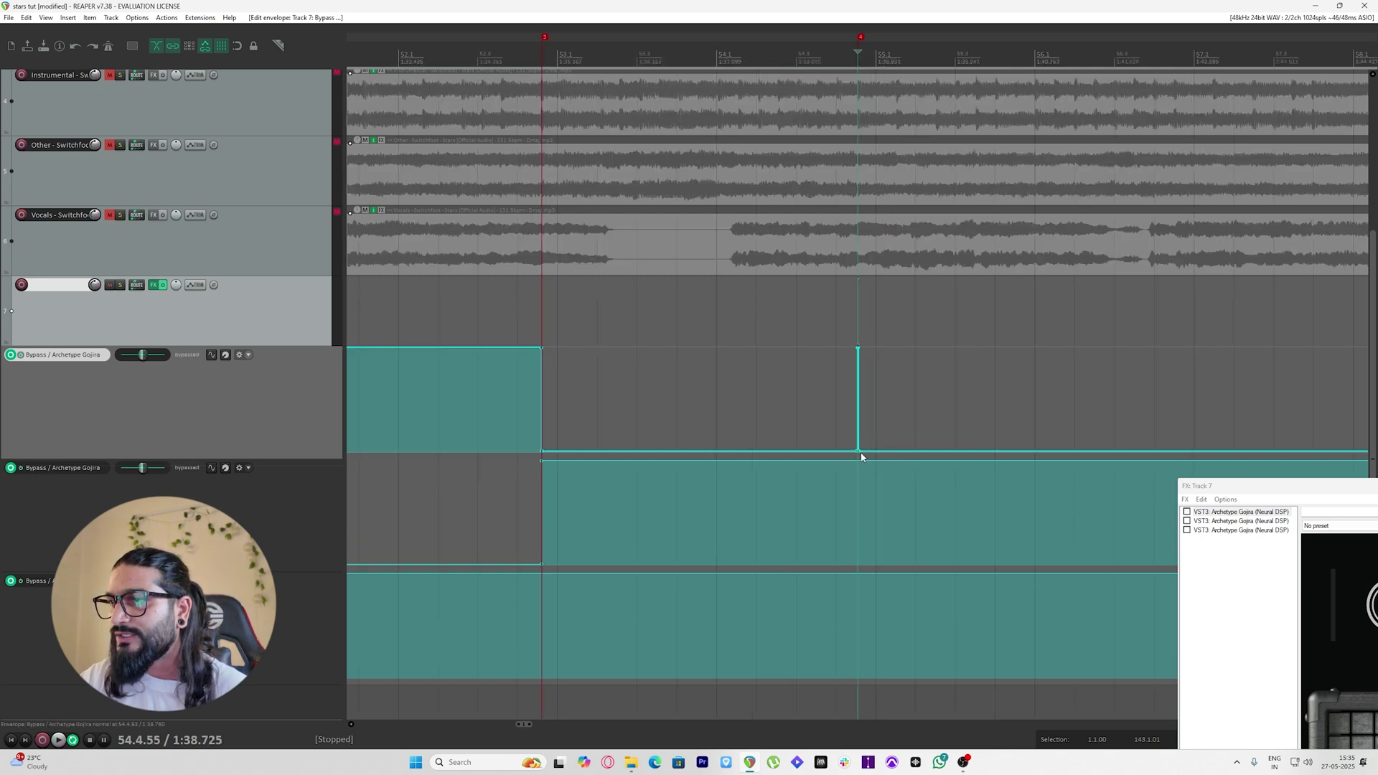
left_click(859, 451, "alt")
left_click(862, 563)
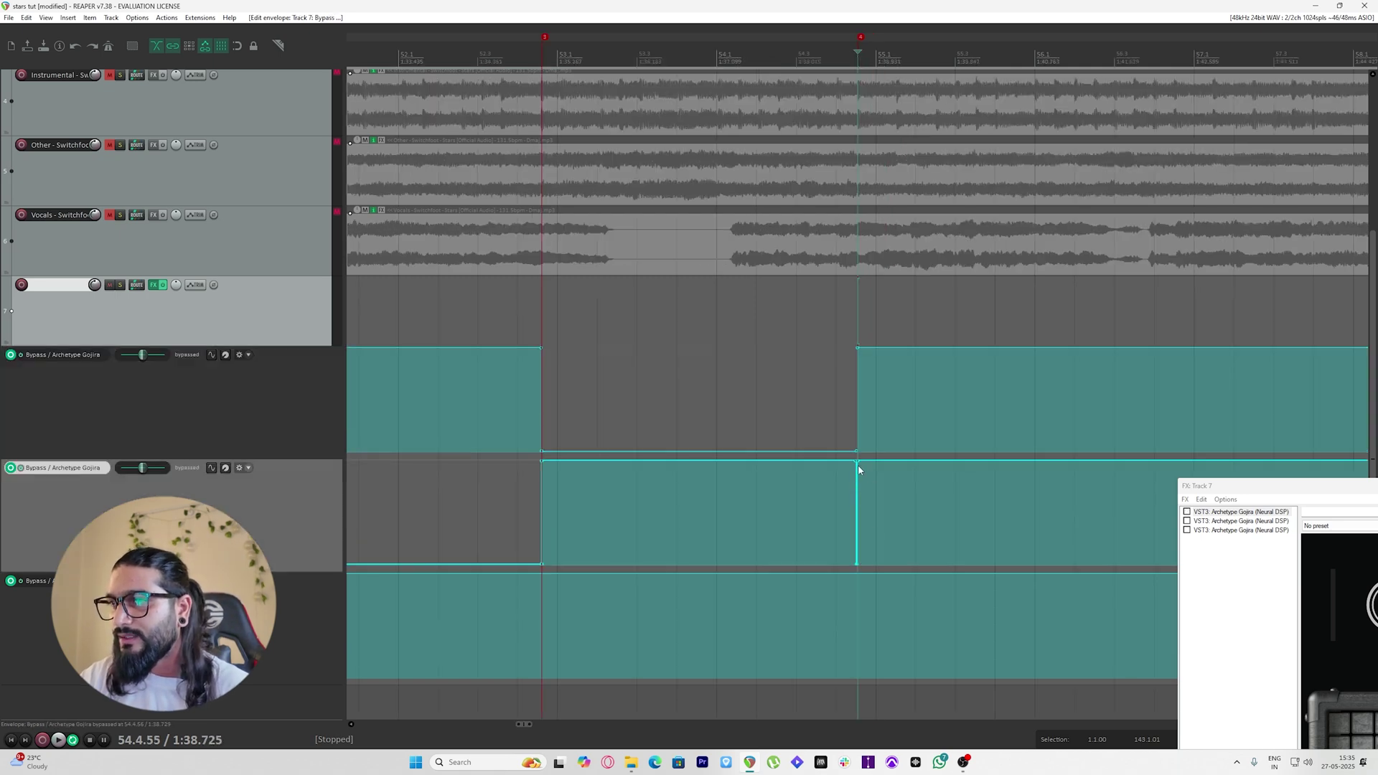
left_click(858, 458, "alt")
scroll(859, 458, "up", 5)
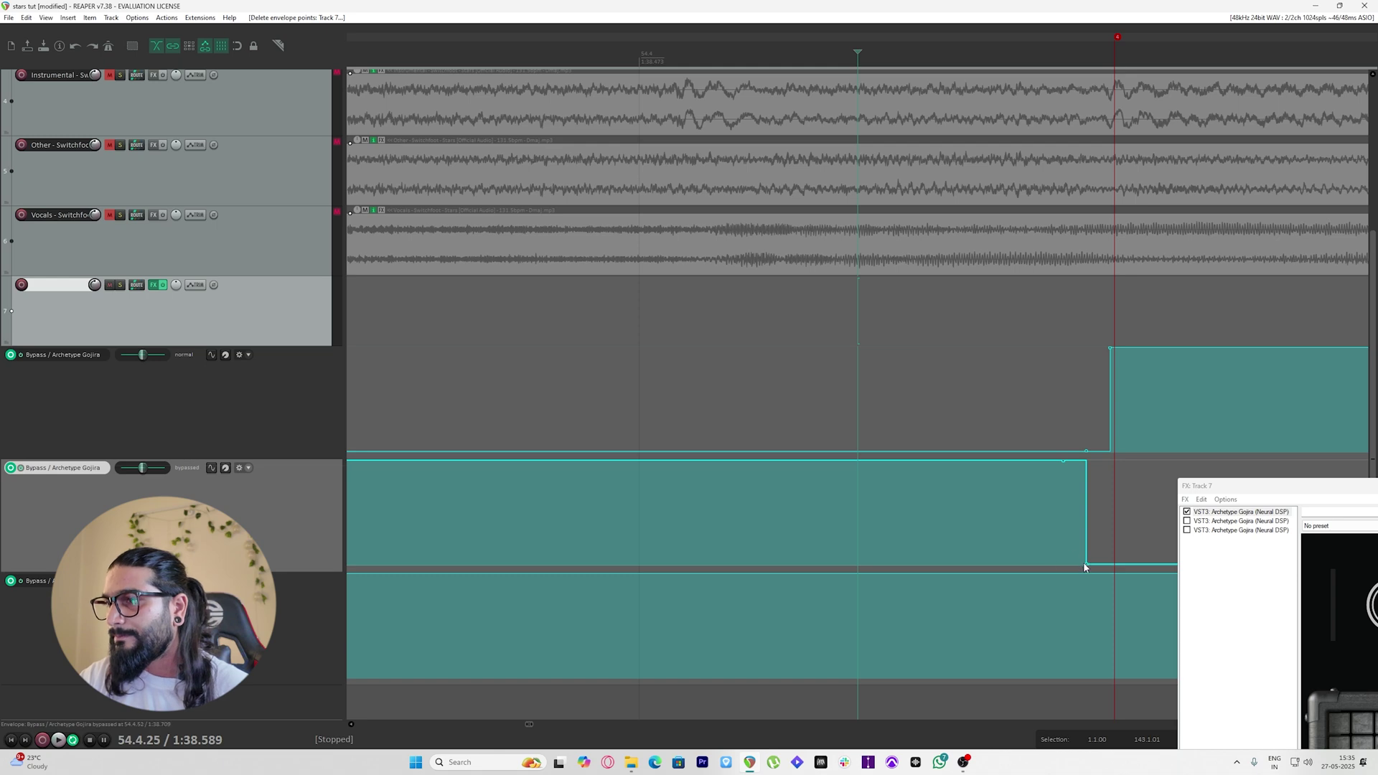
left_click_drag(1087, 564, 1112, 564)
Play back to check the amp handoff near bar 58
left_click(1108, 376)
key("space")
scroll(1109, 376, "down", 5)
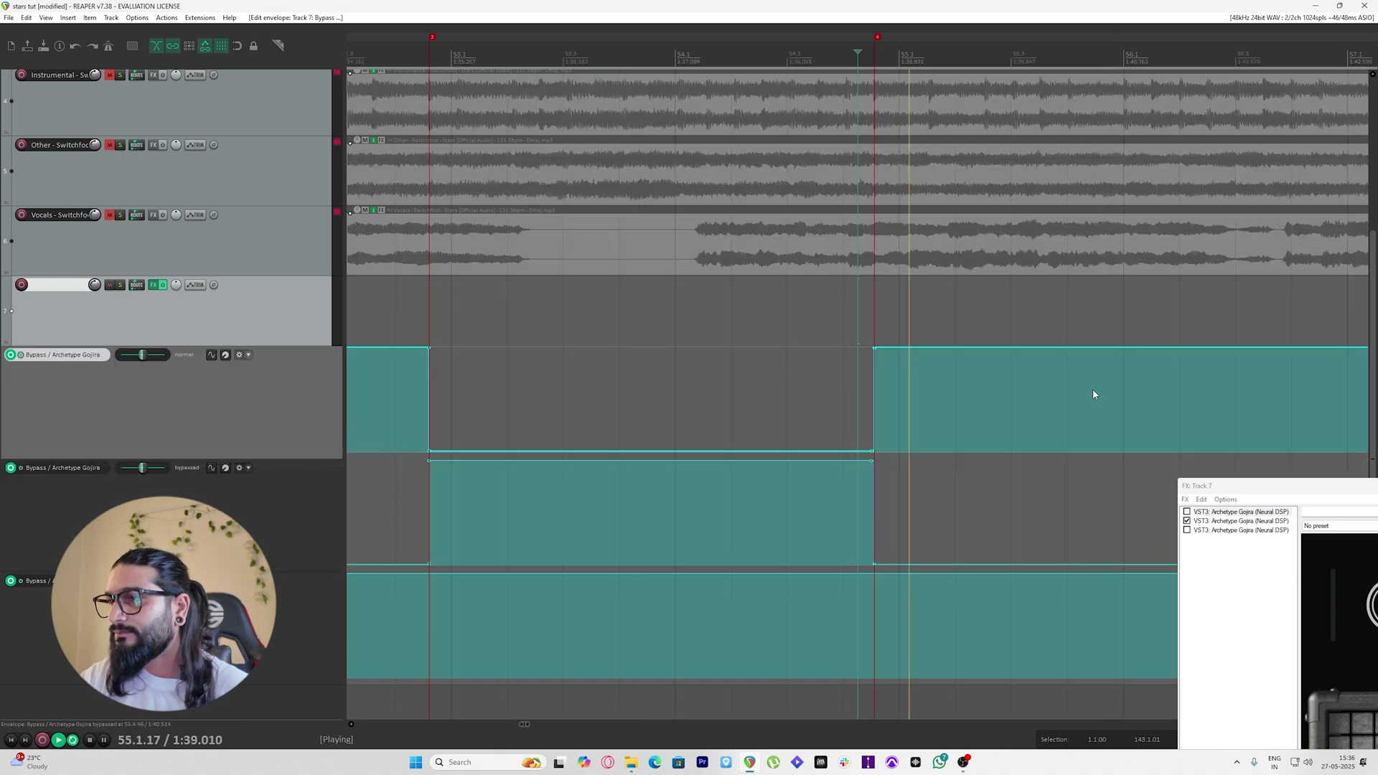
key("space")
At marker 5, make the first amp active and bypass the second, then play to check
key("5")
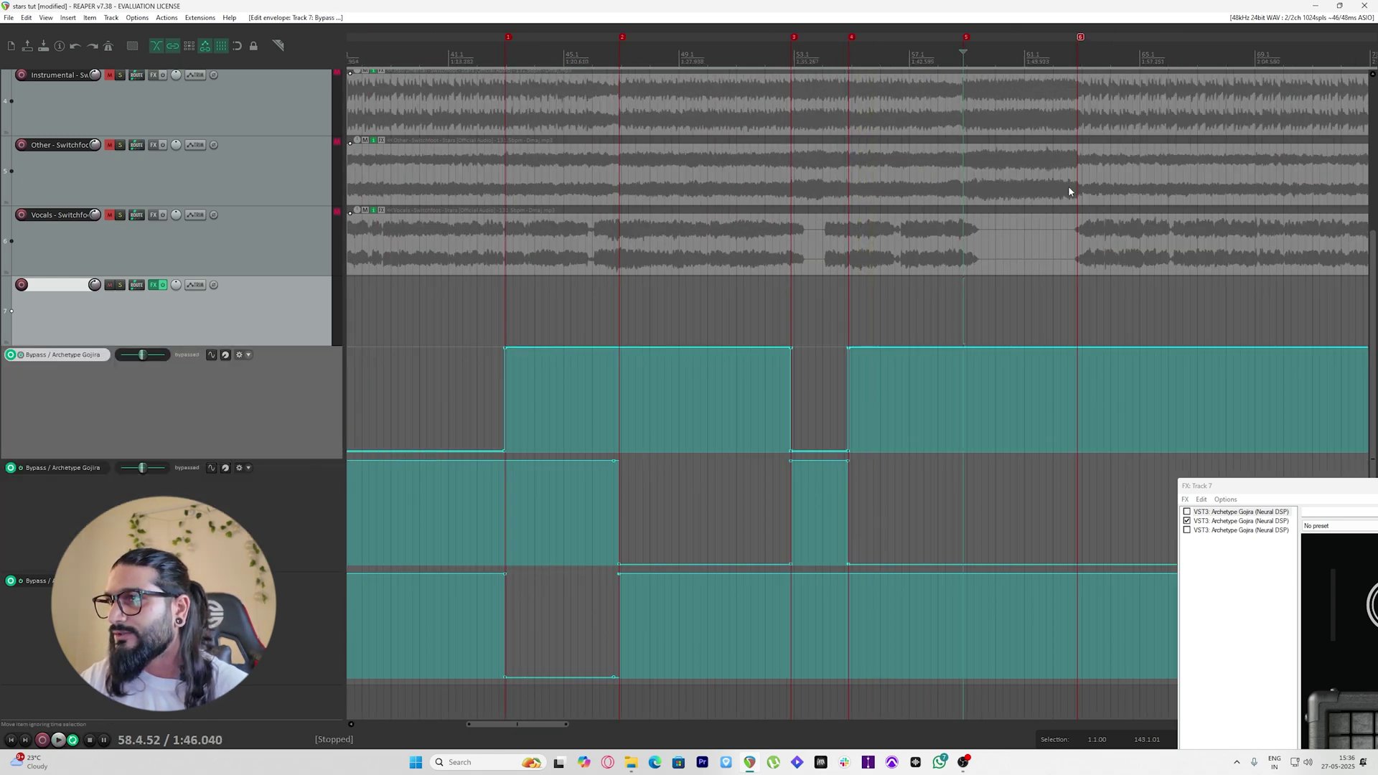
scroll(848, 119, "up", 8)
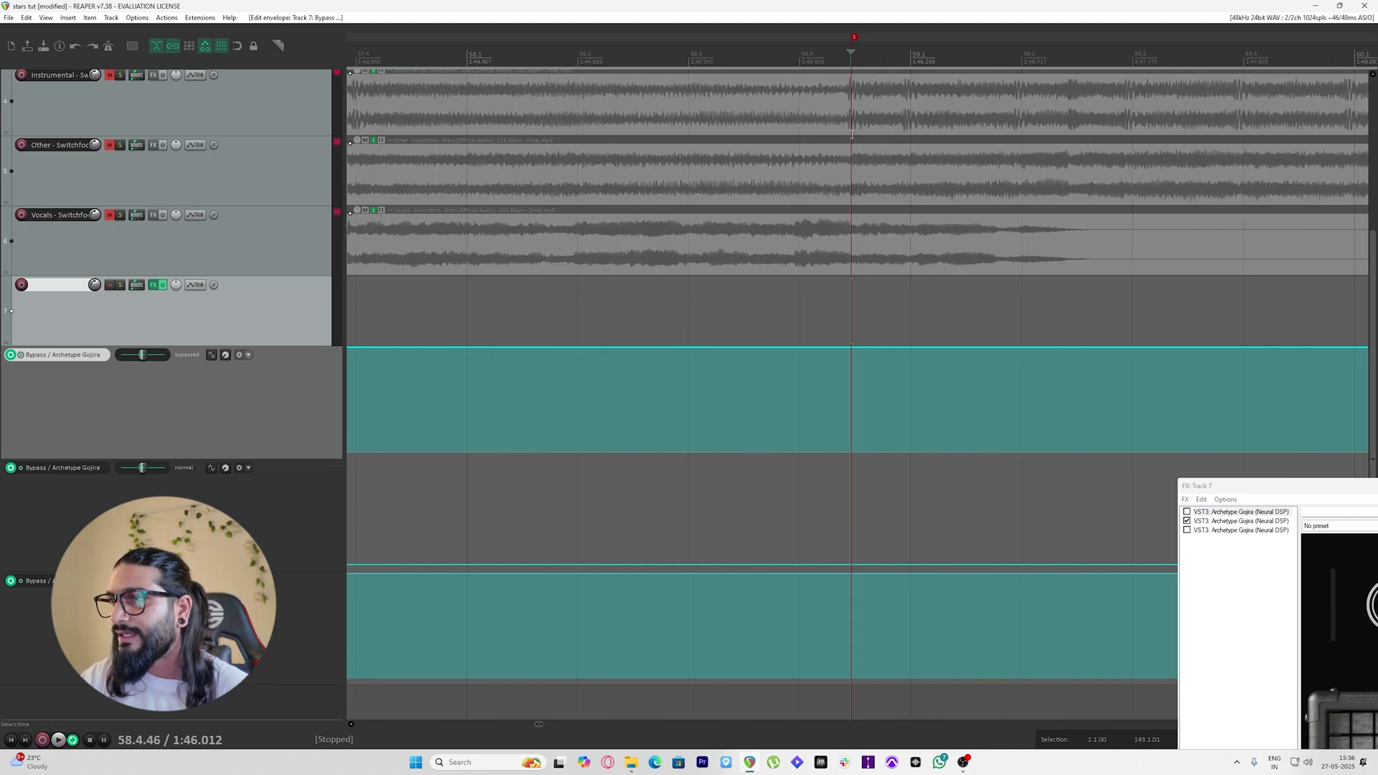
scroll(852, 134, "down", 5)
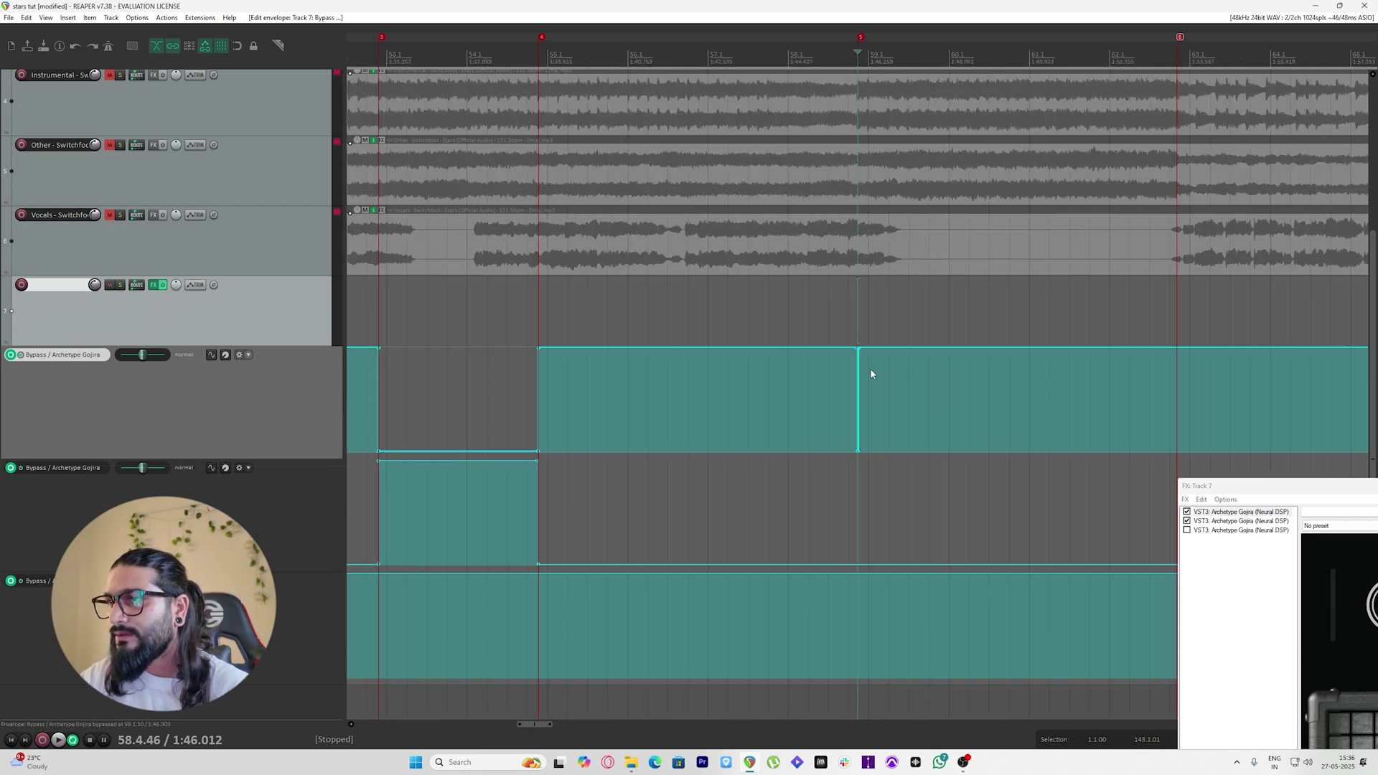
key("Delete")
left_click(862, 565)
scroll(887, 528, "up", 8)
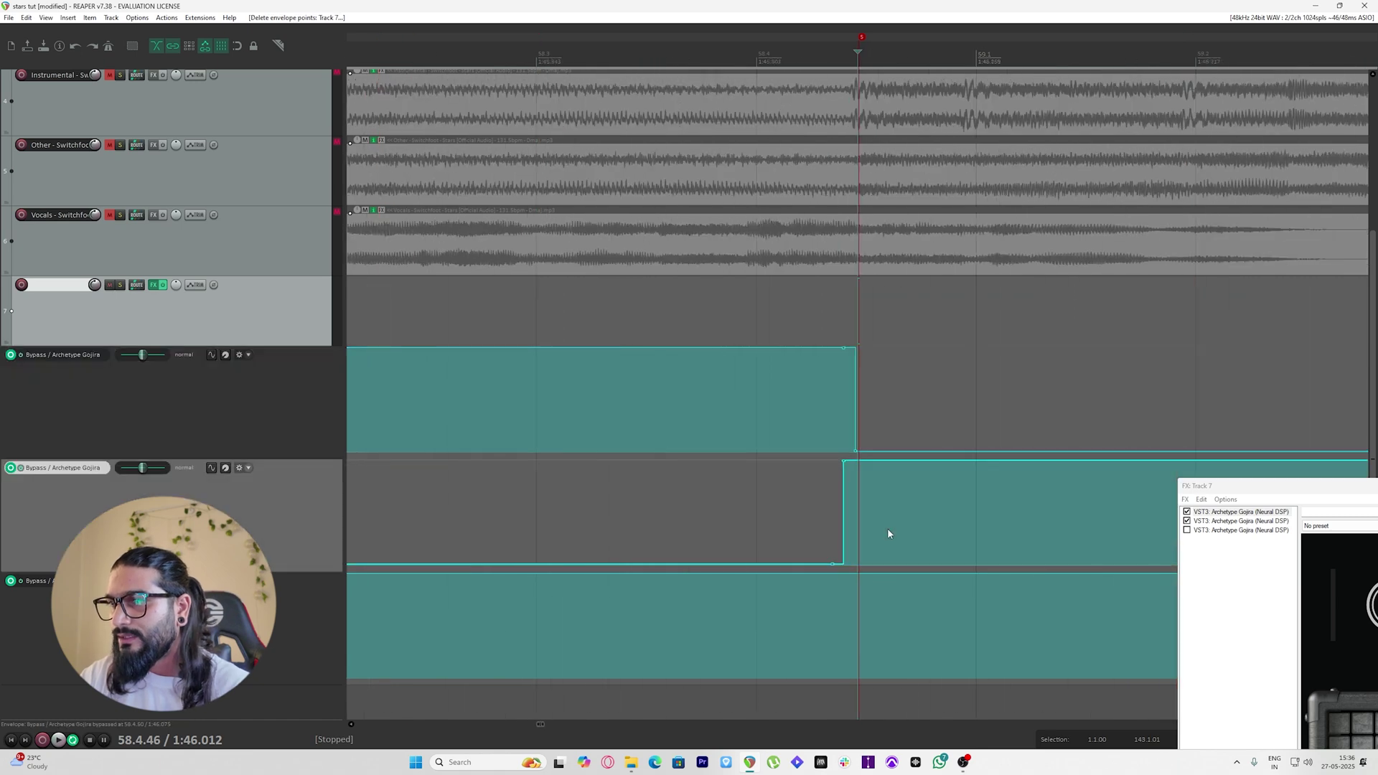
left_click_drag(887, 529, 857, 454)
scroll(857, 452, "down", 8)
left_click(822, 64)
key("space")
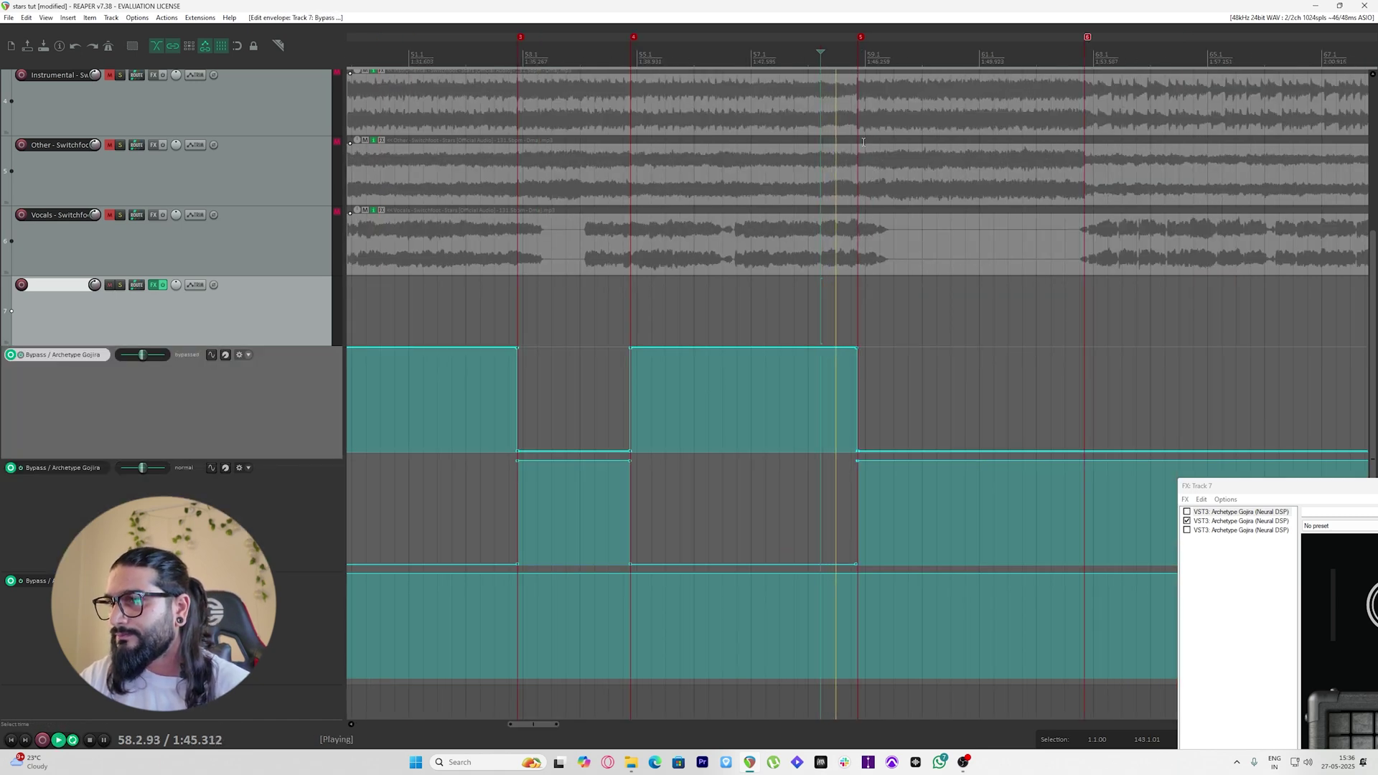